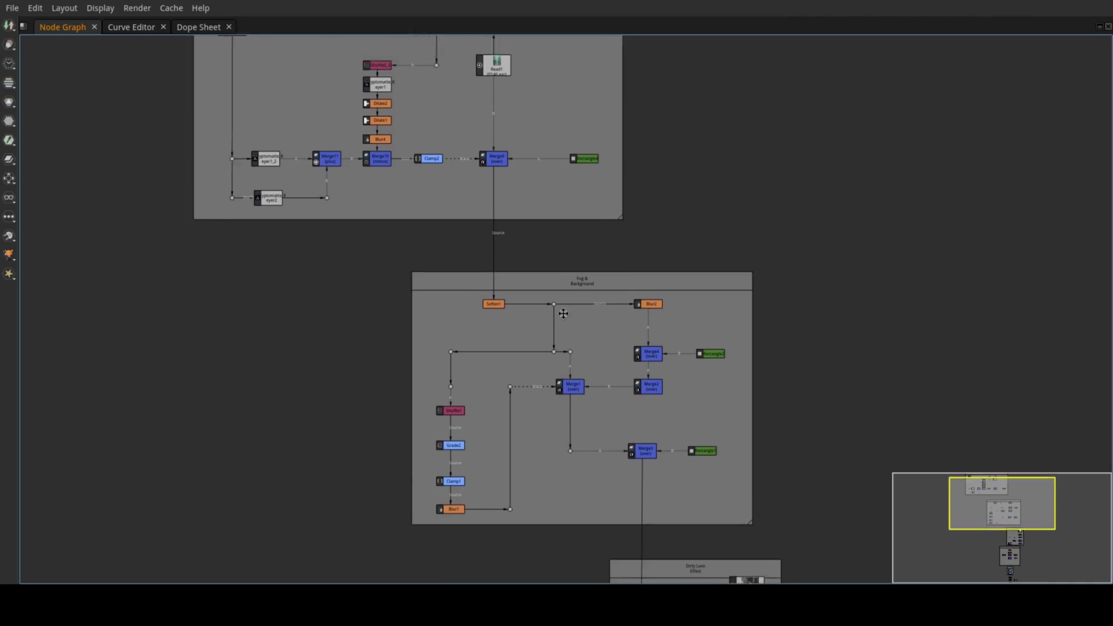
Pan the Node Graph across the finished foggy dock comp and its grouped sections
drag(567, 302, 407, 3)
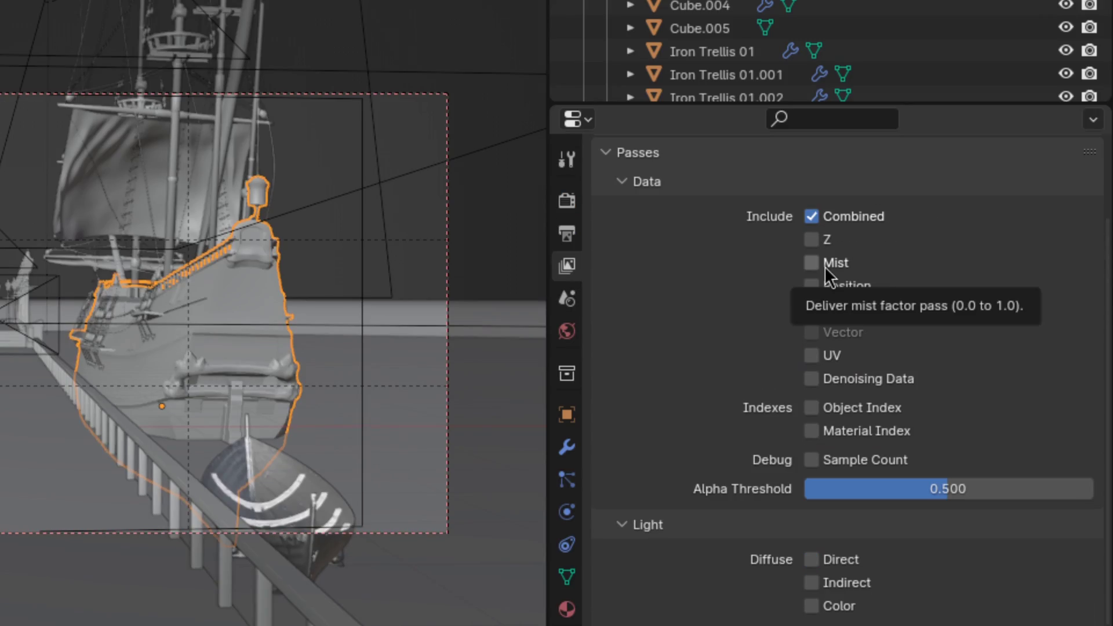
Enable Blender's Mist render pass and set the output File Format to OpenEXR MultiLayer
click(824, 265)
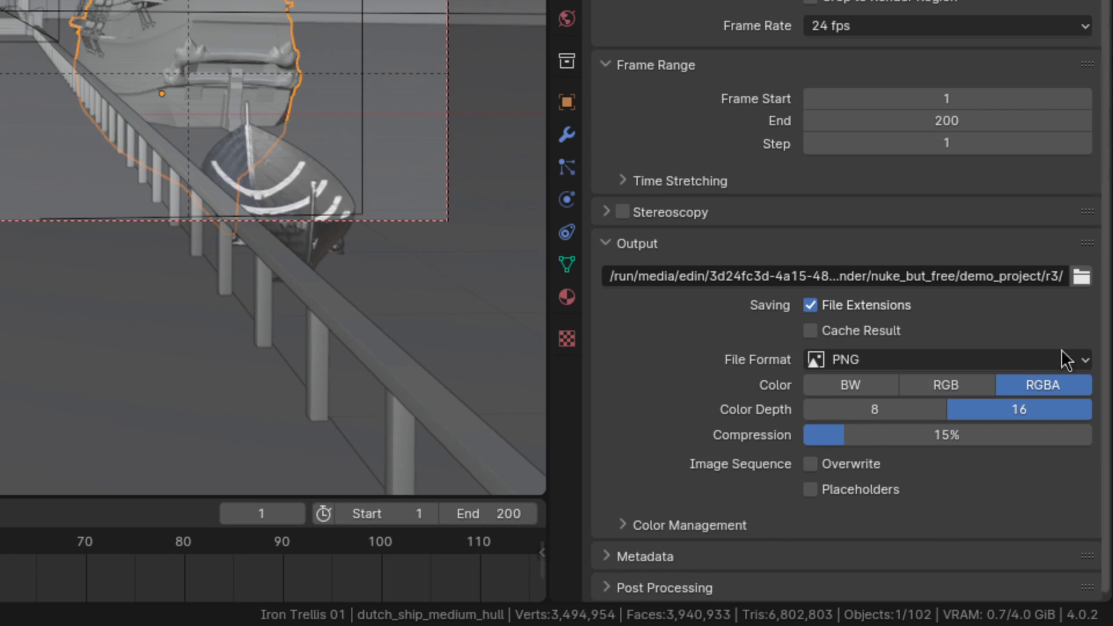
click(1062, 351)
click(831, 469)
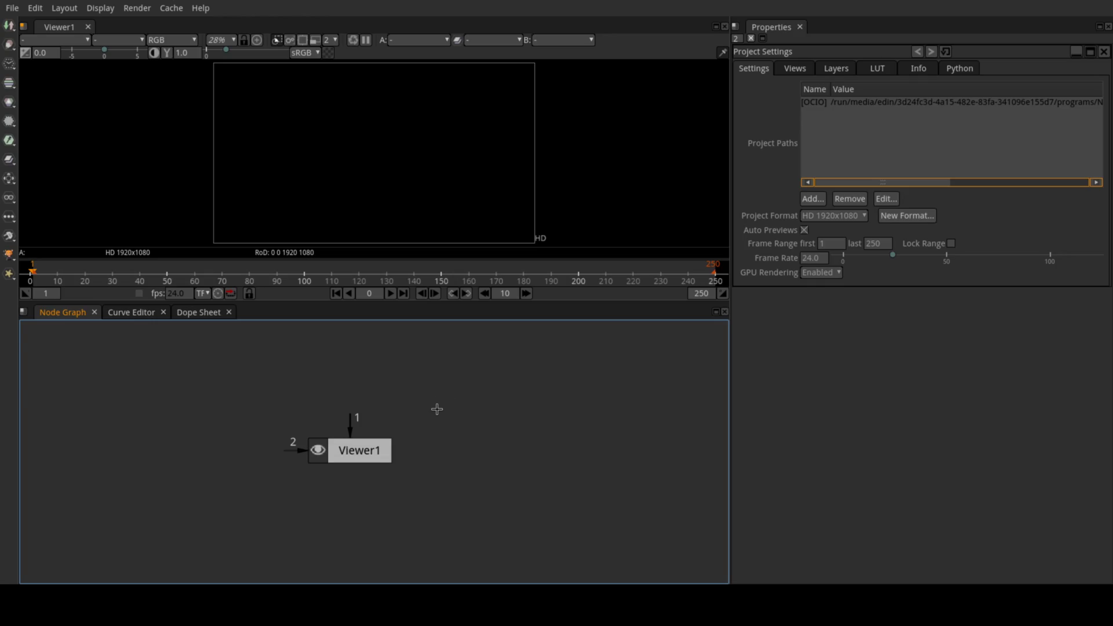
Switch the Read node's Open Sequence browser's Sequence combo from sequence mode to File:
key(space)
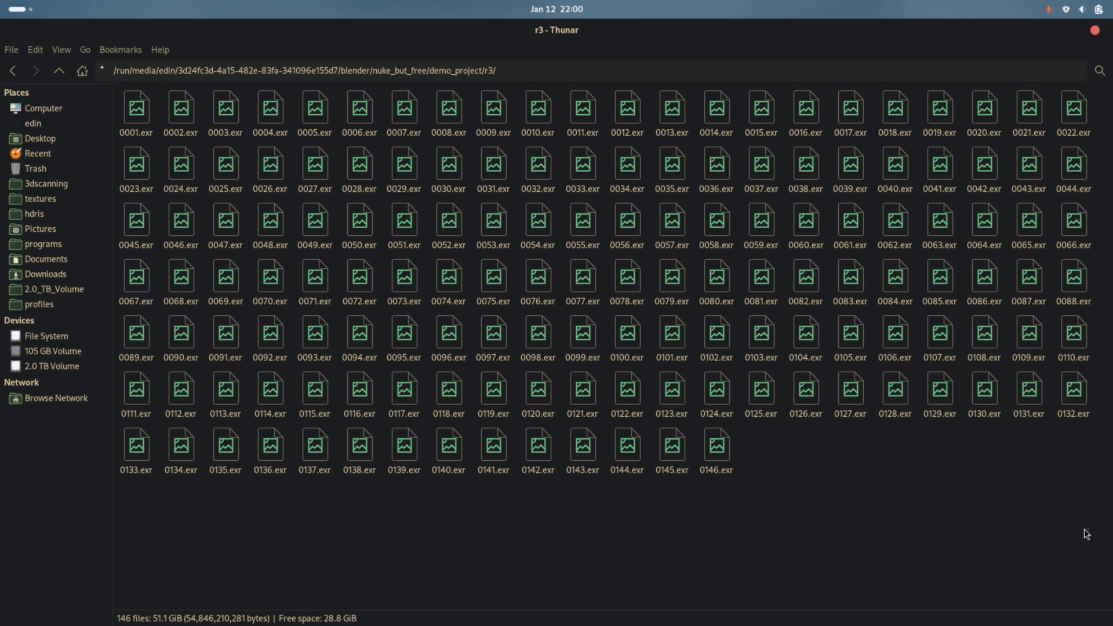
drag(1089, 529, 145, 144)
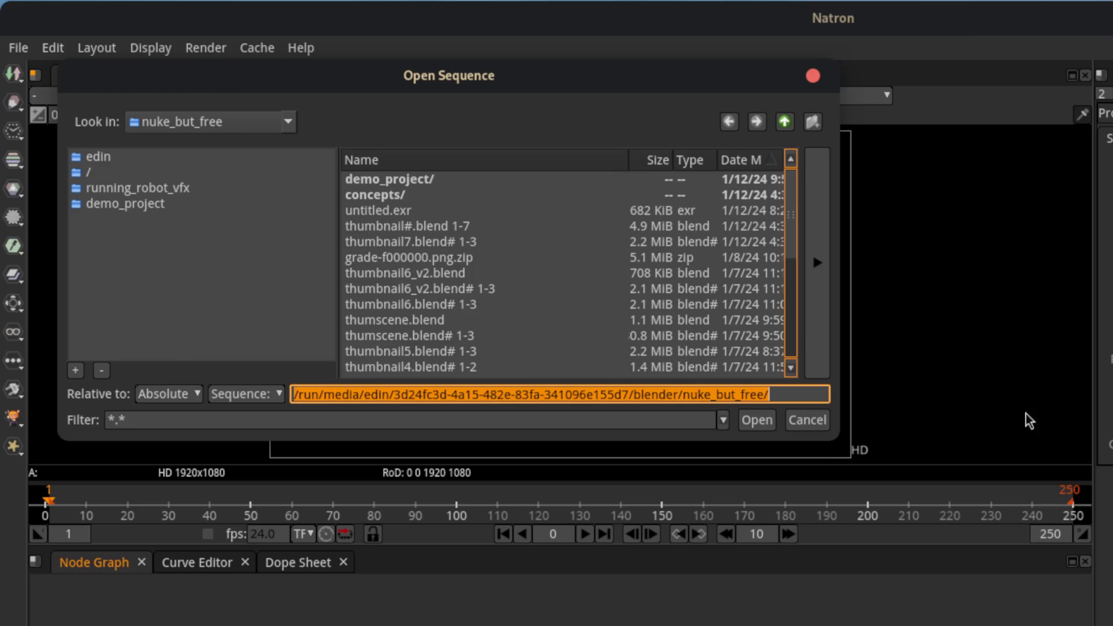
click(289, 420)
click(243, 387)
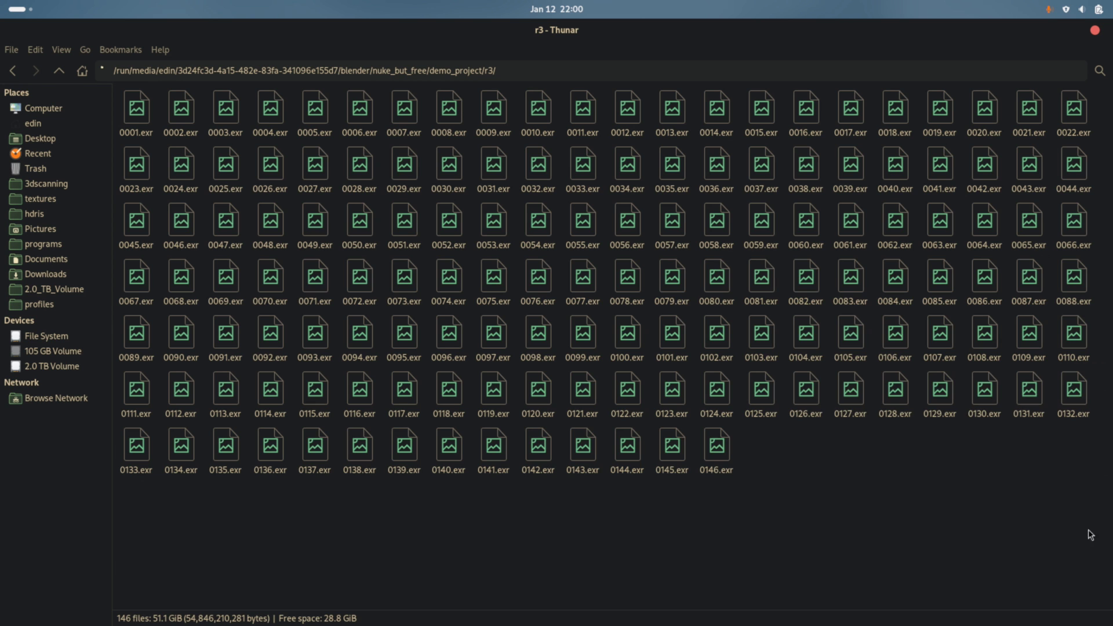
drag(1086, 529, 154, 144)
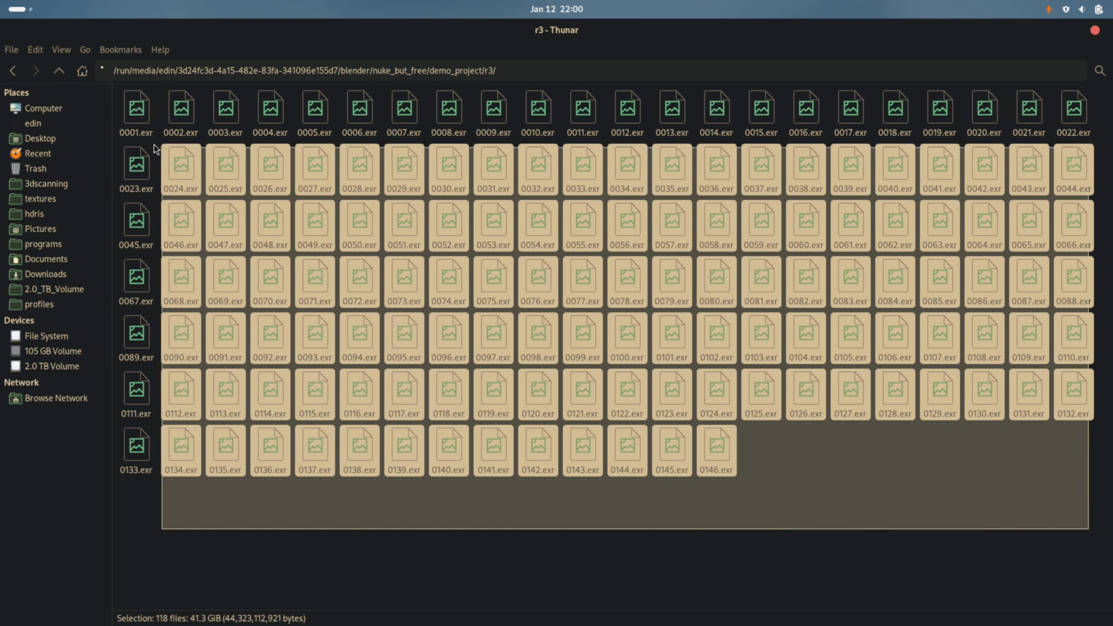
click(404, 389)
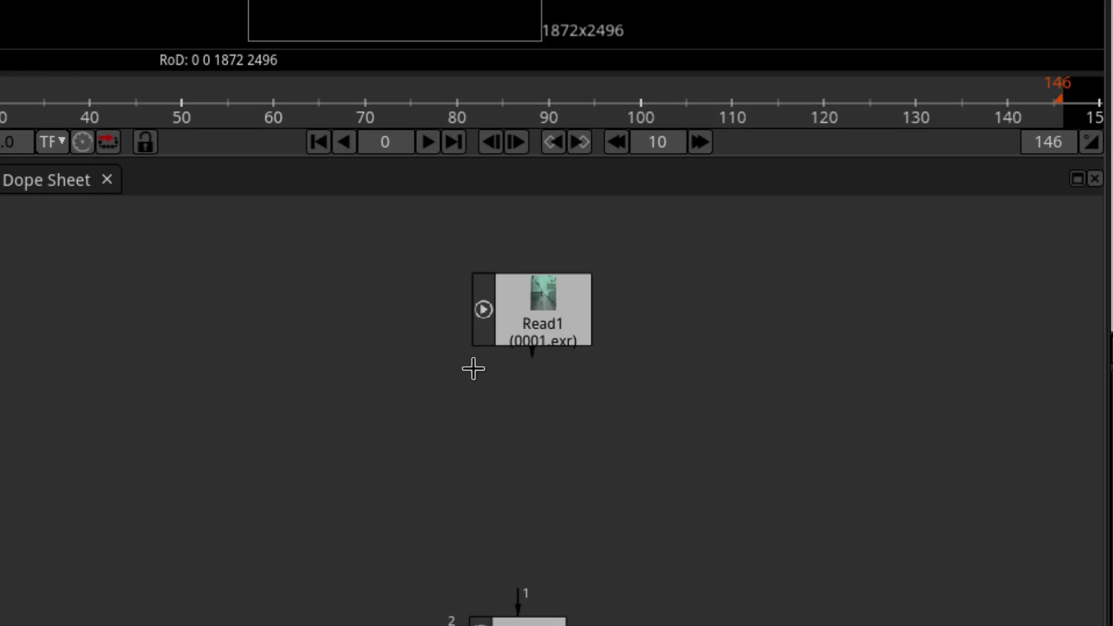
Paste Blender's config.ocio path into the OCIO nodes for an AgX - Punchy look, viewing with Linear(None)
key(1)
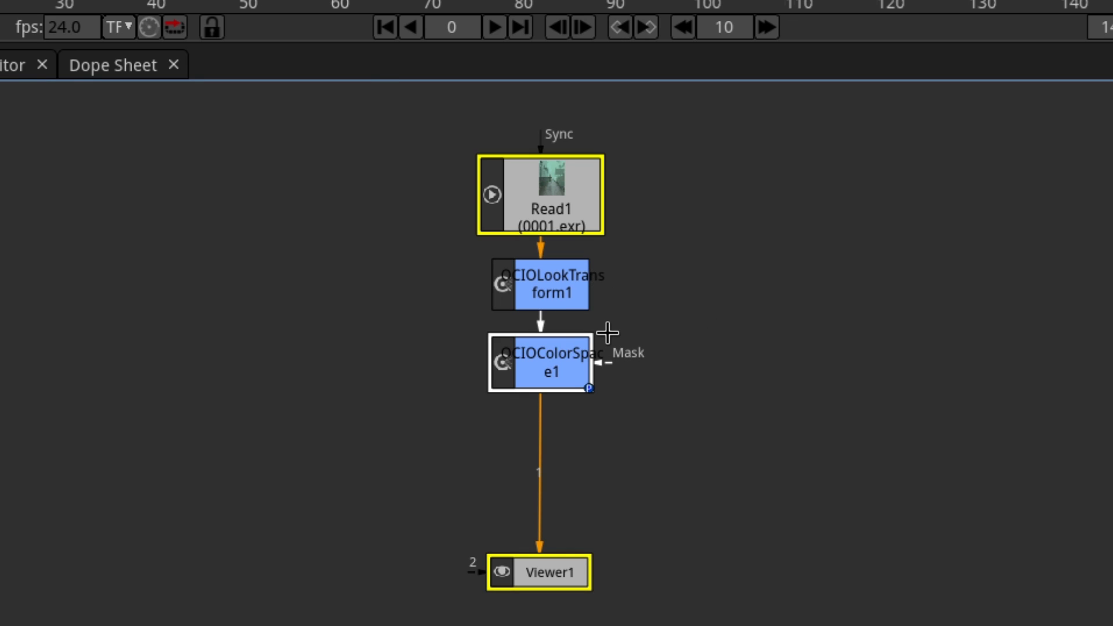
key(ctrl+a)
text(ender-4.0.0-linux-x64/4.0/datafiles/colormanagement/config.ocio)
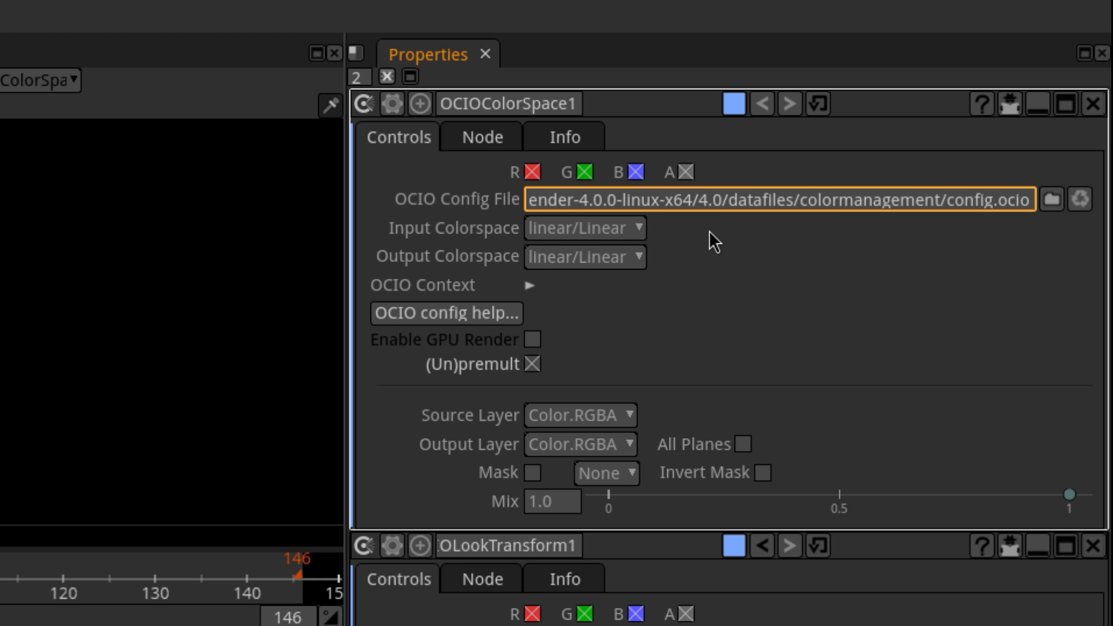
key(Return)
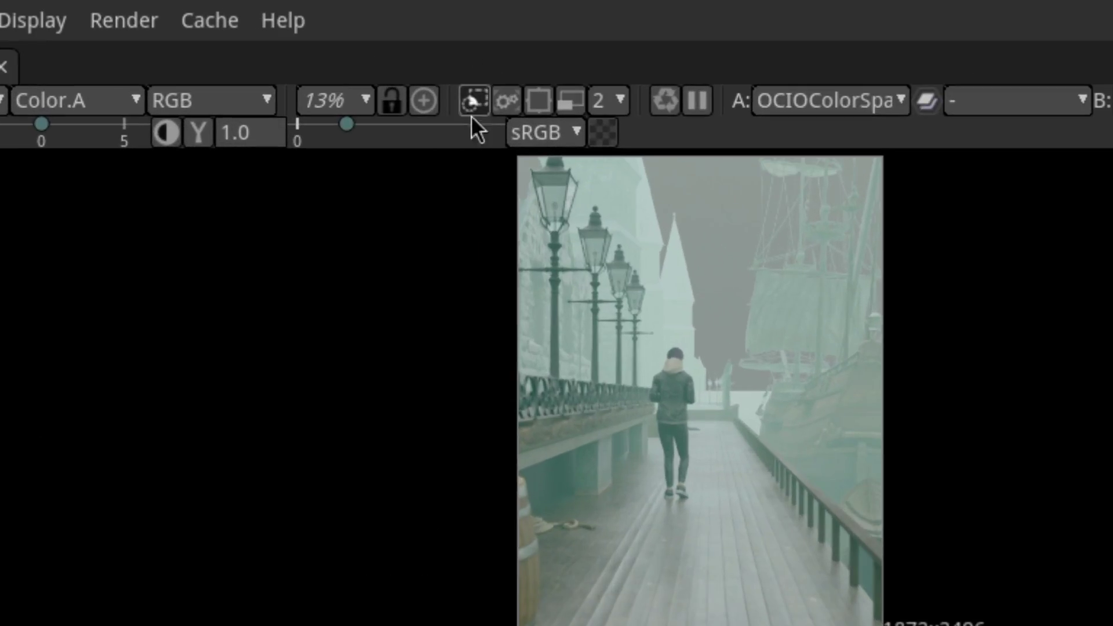
click(557, 130)
click(569, 177)
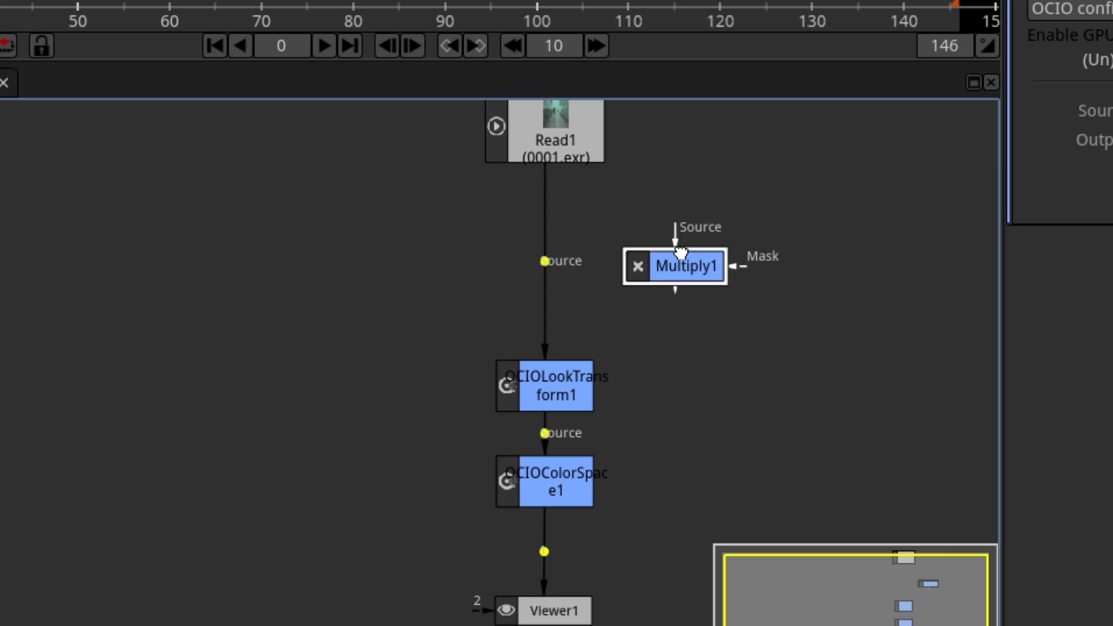
Insert Multiply1 after Read1 with Value lowered to about 1.09, plus Multiply1_2 after it
drag(682, 252, 555, 246)
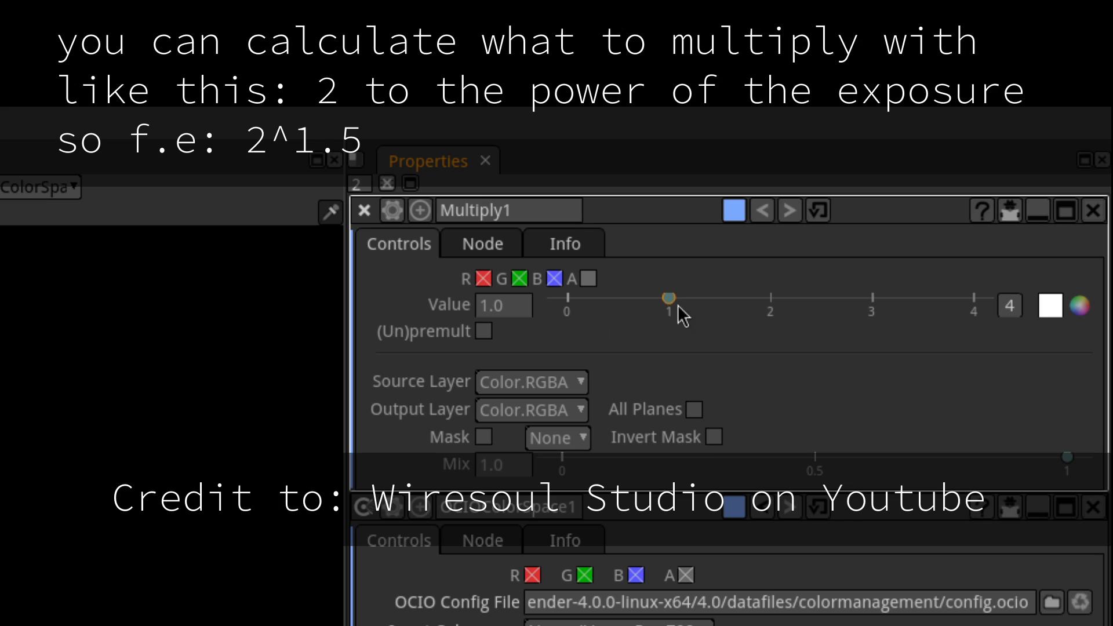
drag(712, 311, 673, 313)
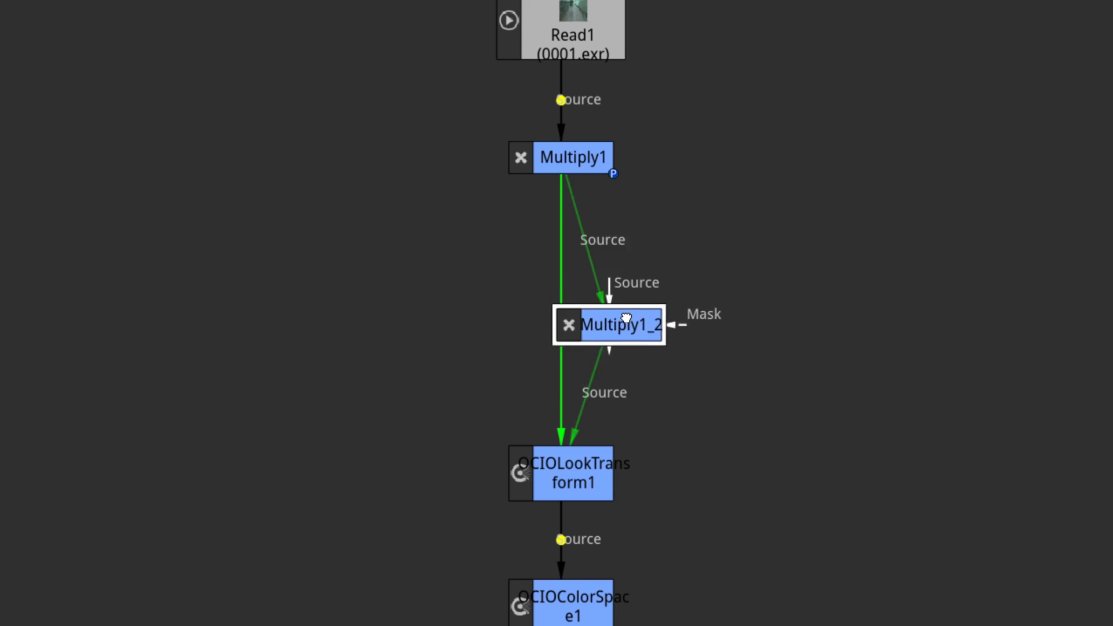
drag(629, 315, 576, 326)
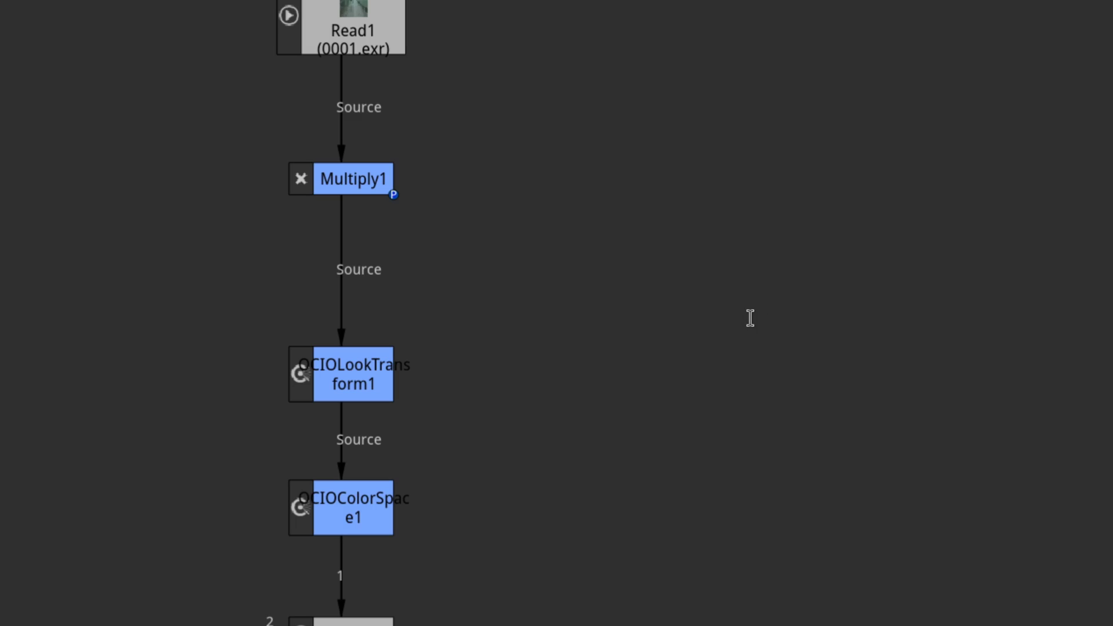
Insert Soften1 after Multiply1 with Amount near 0.36, and move the OCIO nodes up
drag(426, 281, 348, 271)
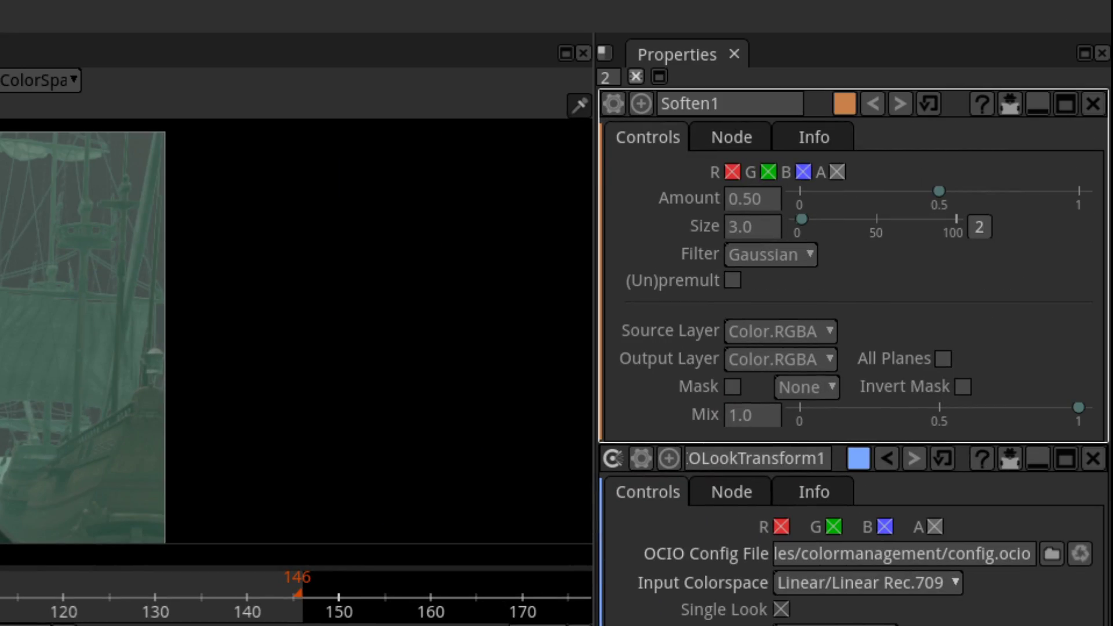
drag(939, 190, 931, 191)
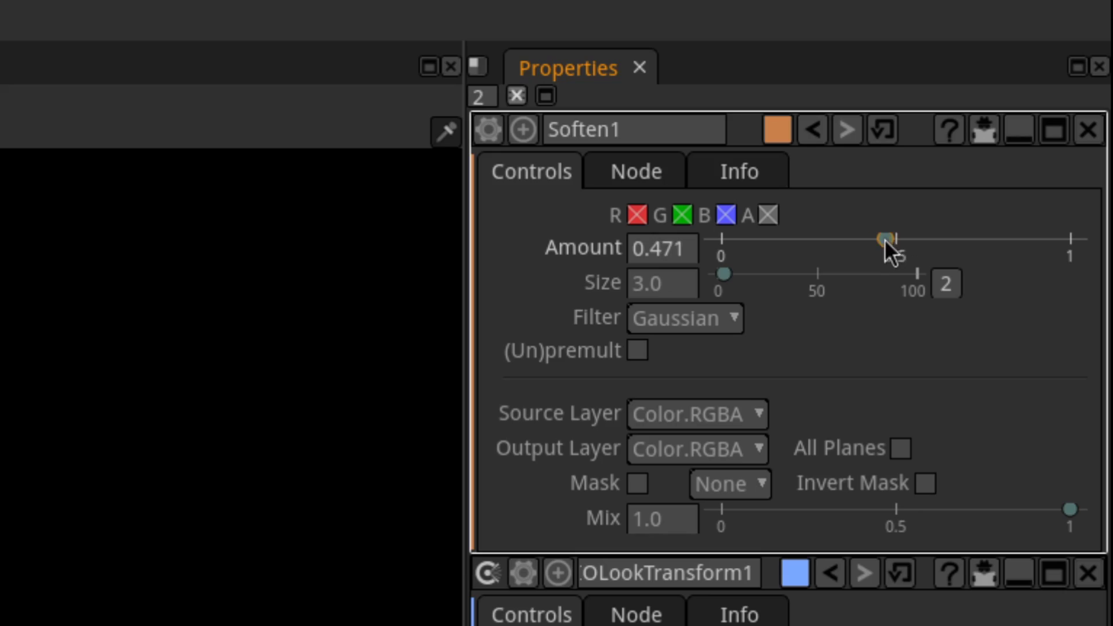
drag(857, 242, 846, 242)
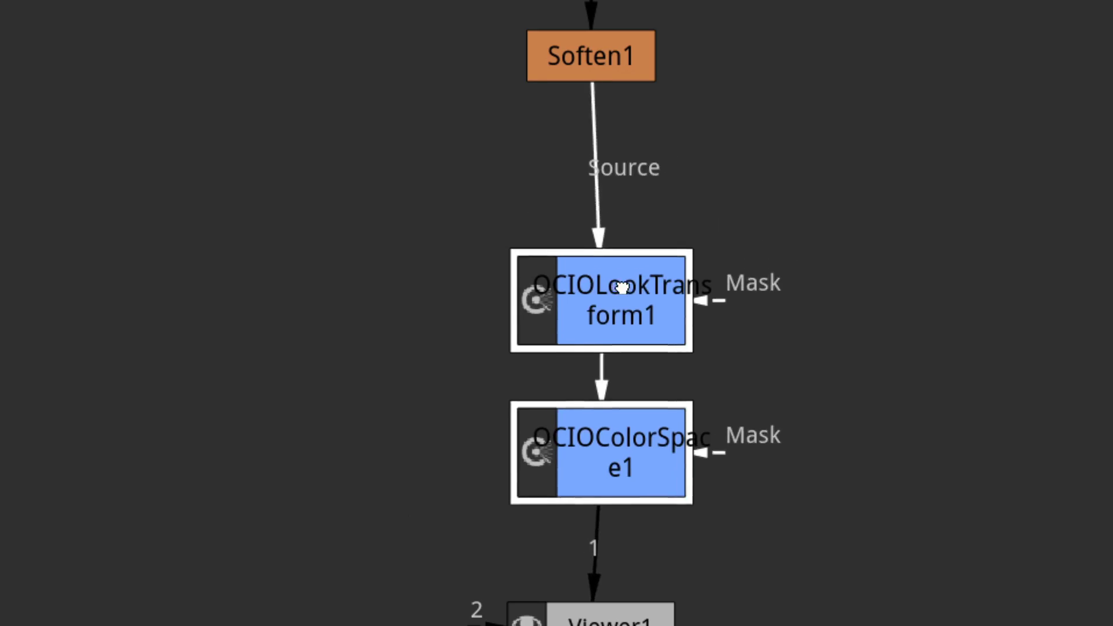
drag(616, 289, 616, 249)
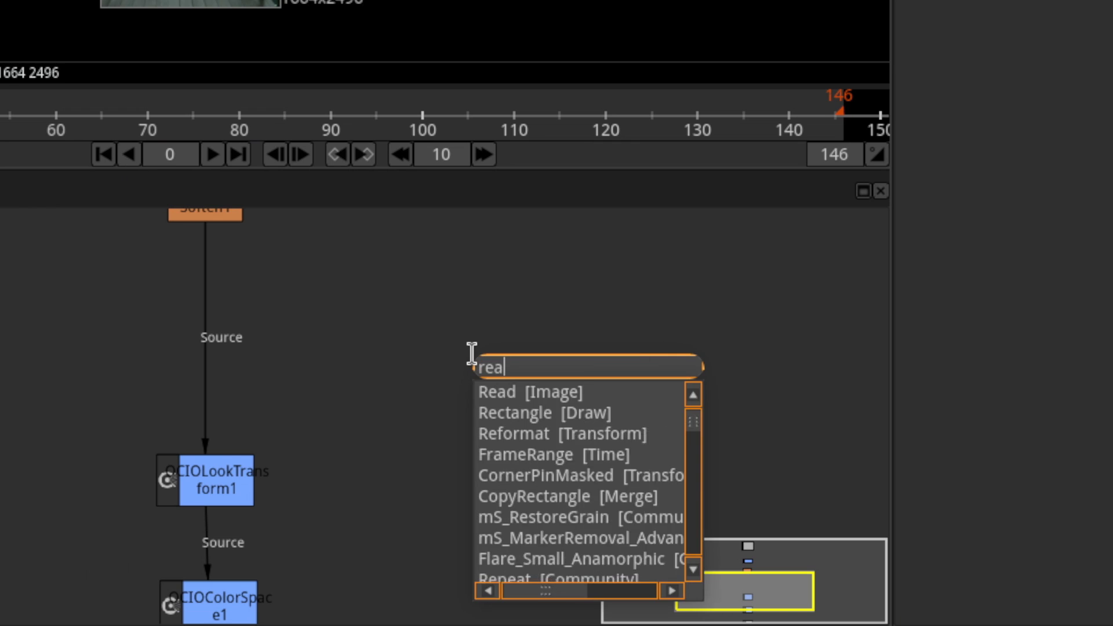
Add a second Read node for the overlay PNG and browse the file list
key(Return)
scroll(482, 367, down, 5)
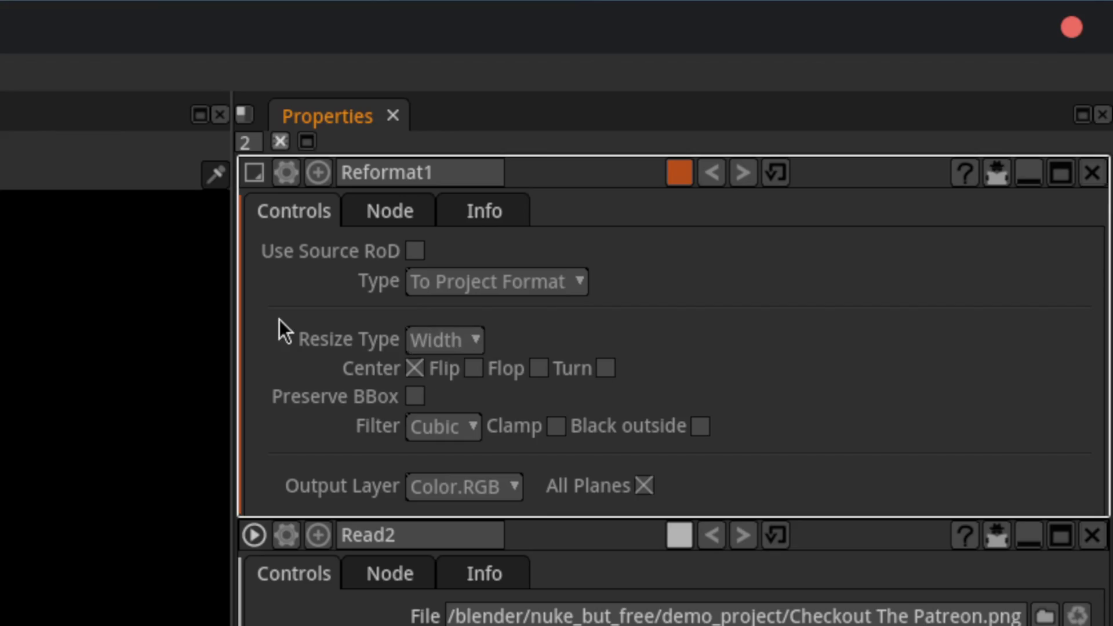
Set Reformat1's Resize Type to Fill and tick Glow Only on the Glow node
click(442, 502)
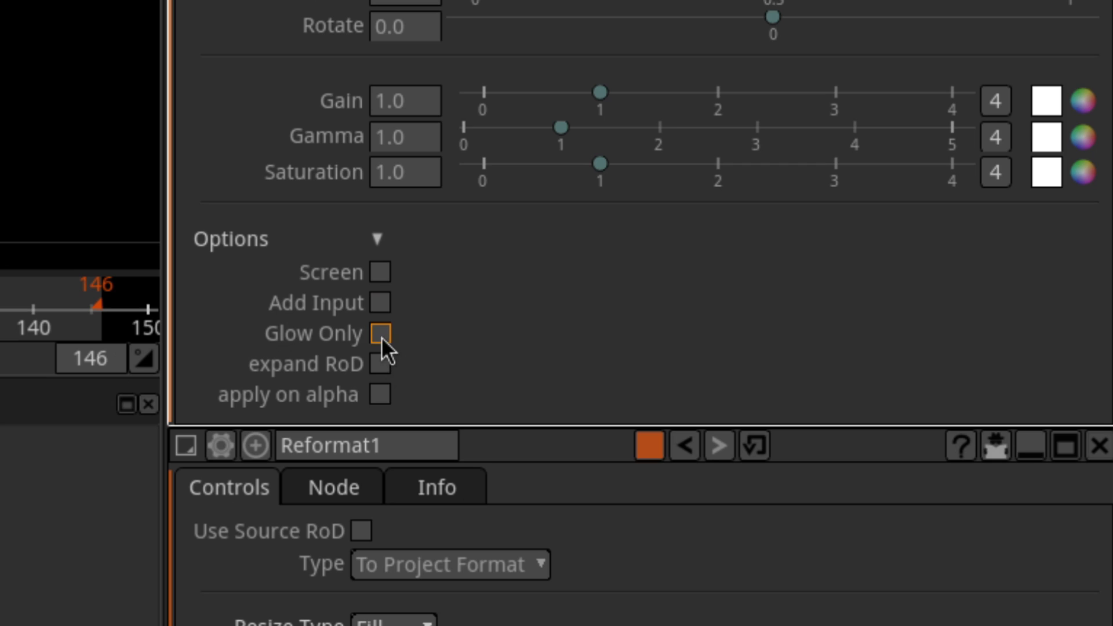
click(381, 334)
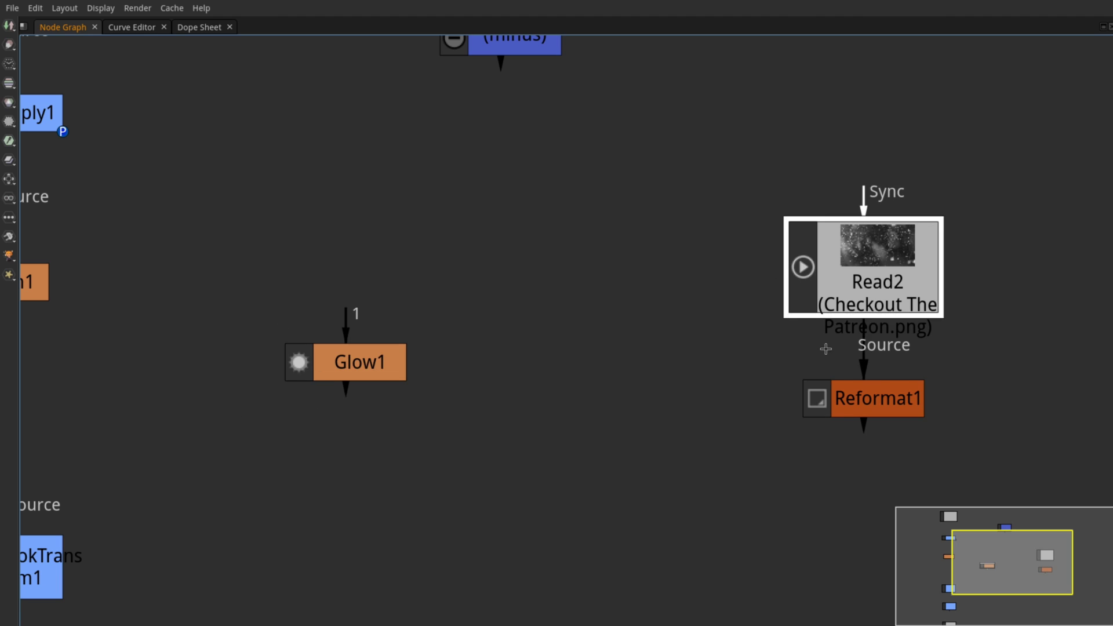
Move Read2 and Reformat1 left, pipe Reformat1 into Merge1 (multiply), and position Merge2 (over)
drag(868, 272, 680, 302)
click(329, 369)
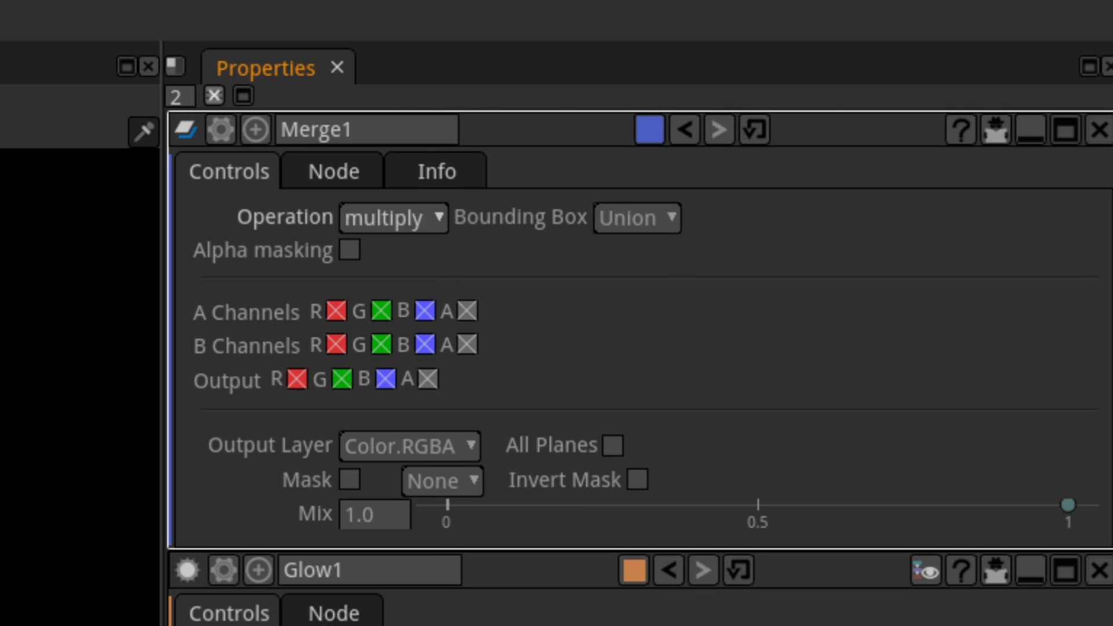
drag(619, 302, 576, 360)
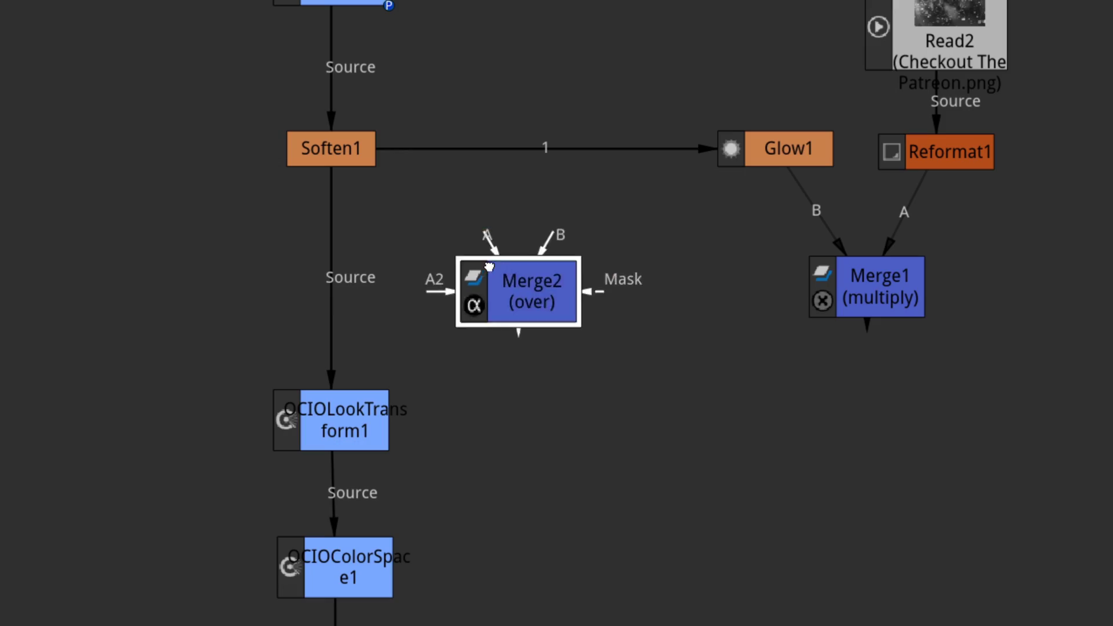
drag(500, 253, 526, 301)
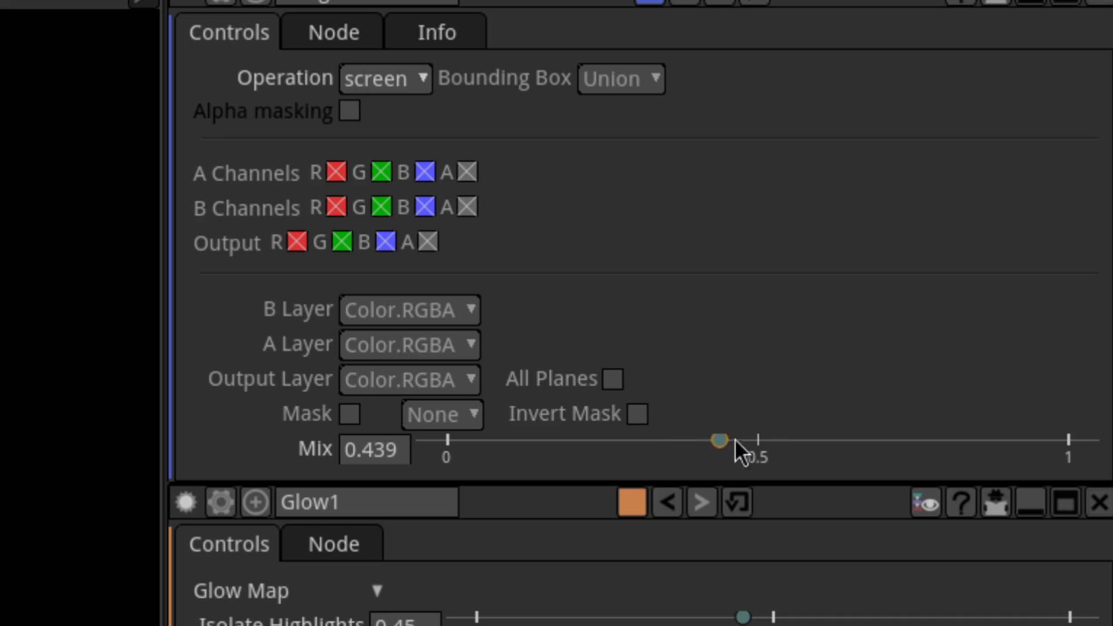
Raise the merge Mix to about 0.99 and lower Glow2's Gain to about 0.46
drag(735, 438, 1066, 446)
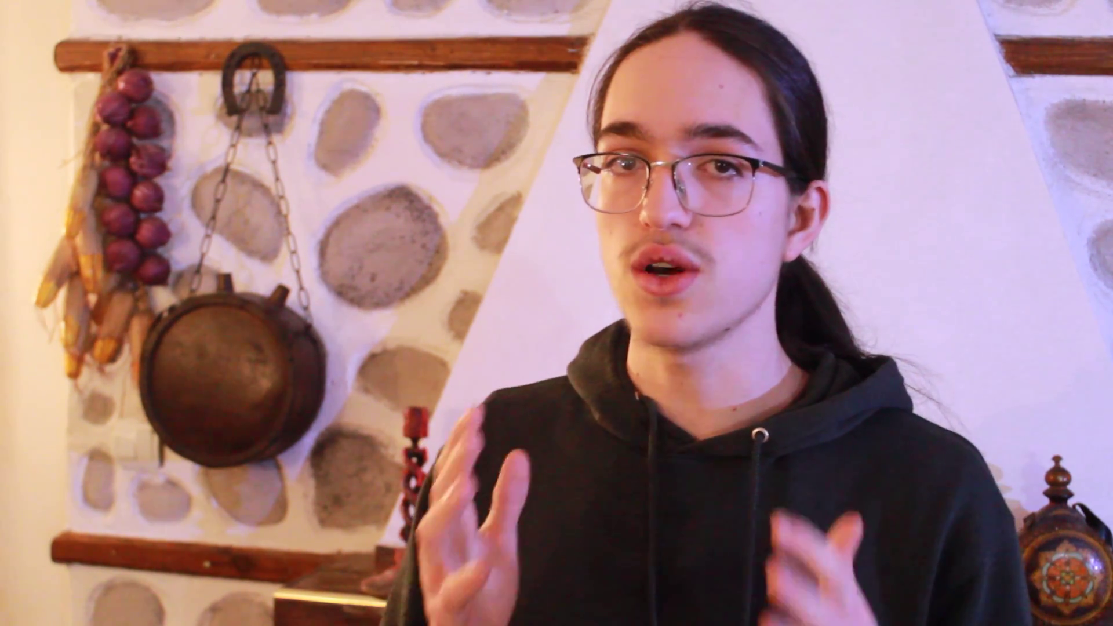
drag(658, 296, 652, 297)
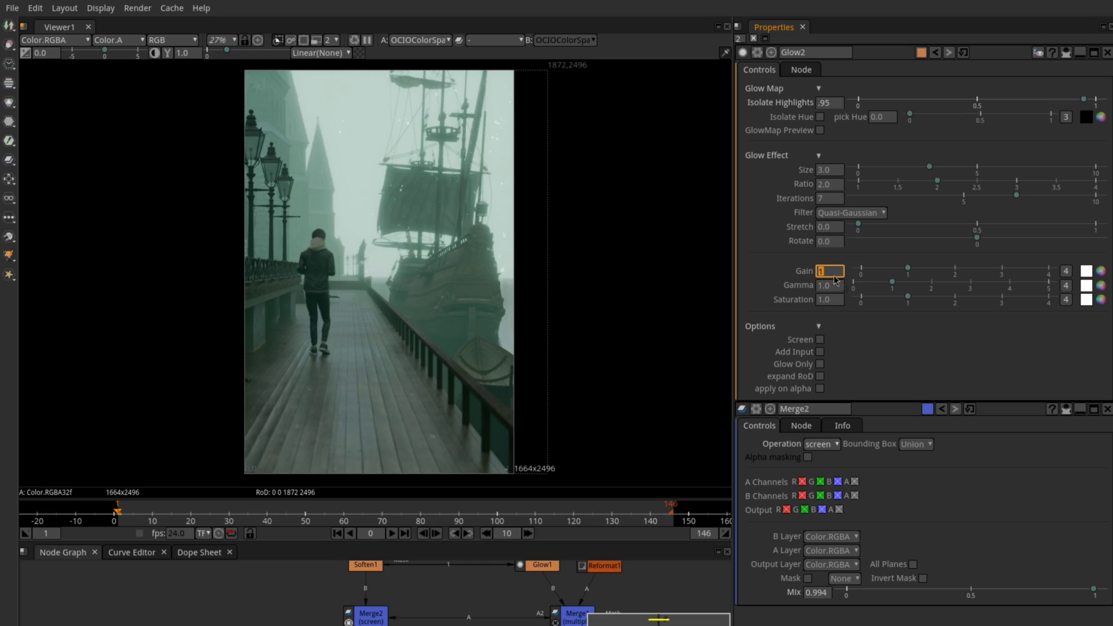
Enter 1.9 as Glow1's Gain, inspect the glow in the viewer, and realign Merge3
text(1.9)
key(Return)
key(Return)
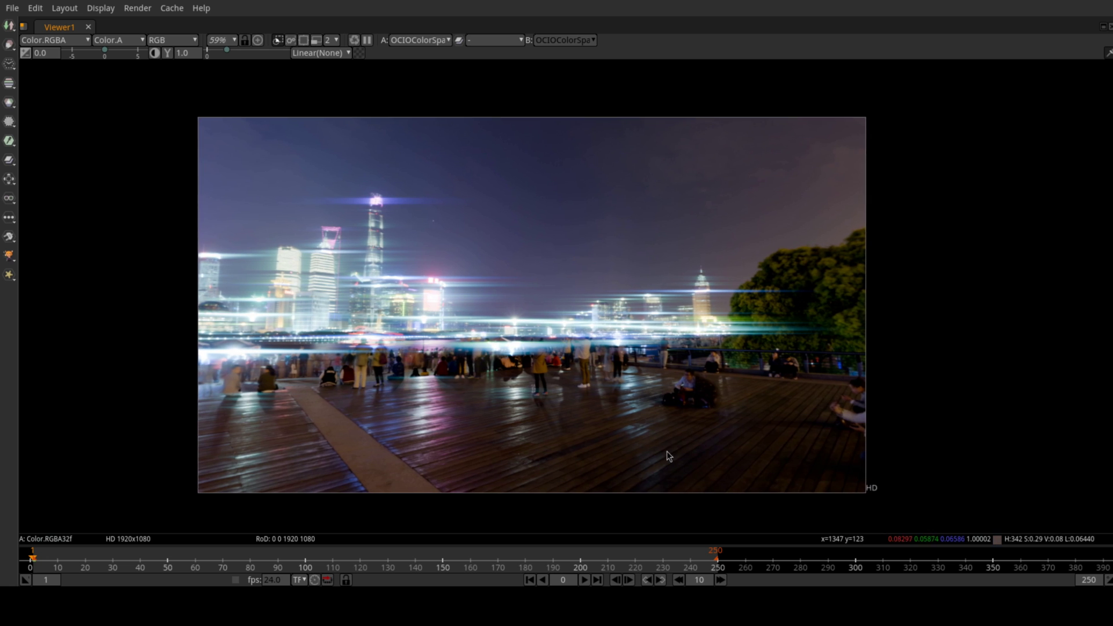
scroll(645, 460, up, 2)
drag(646, 460, 667, 472)
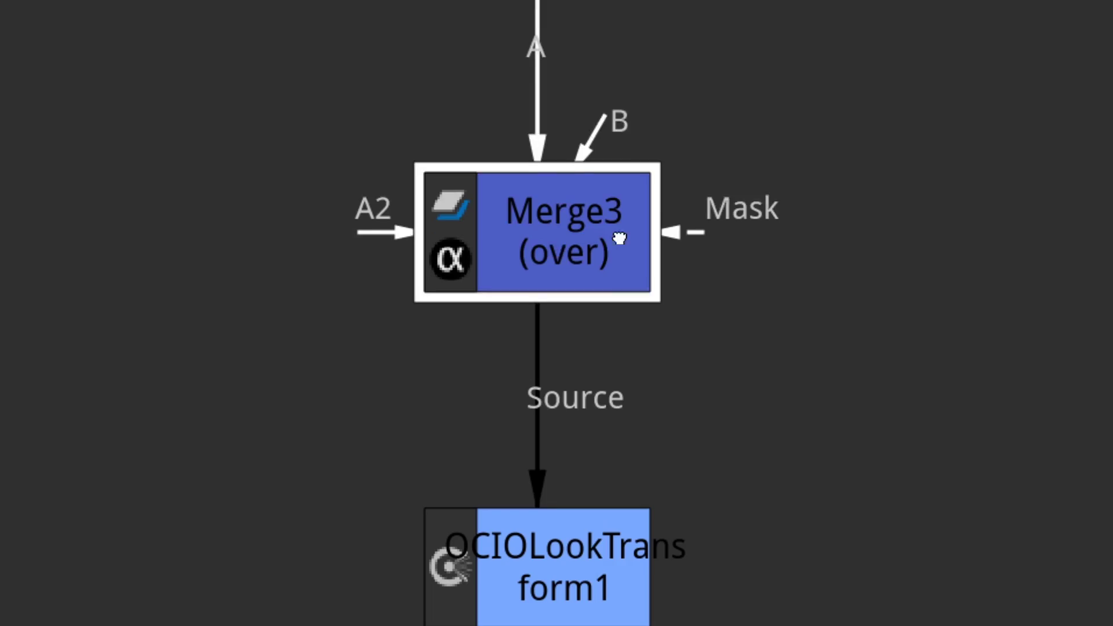
mouse_move(563, 232)
mouse_down()
mouse_move(643, 251)
mouse_move(564, 232)
mouse_up()
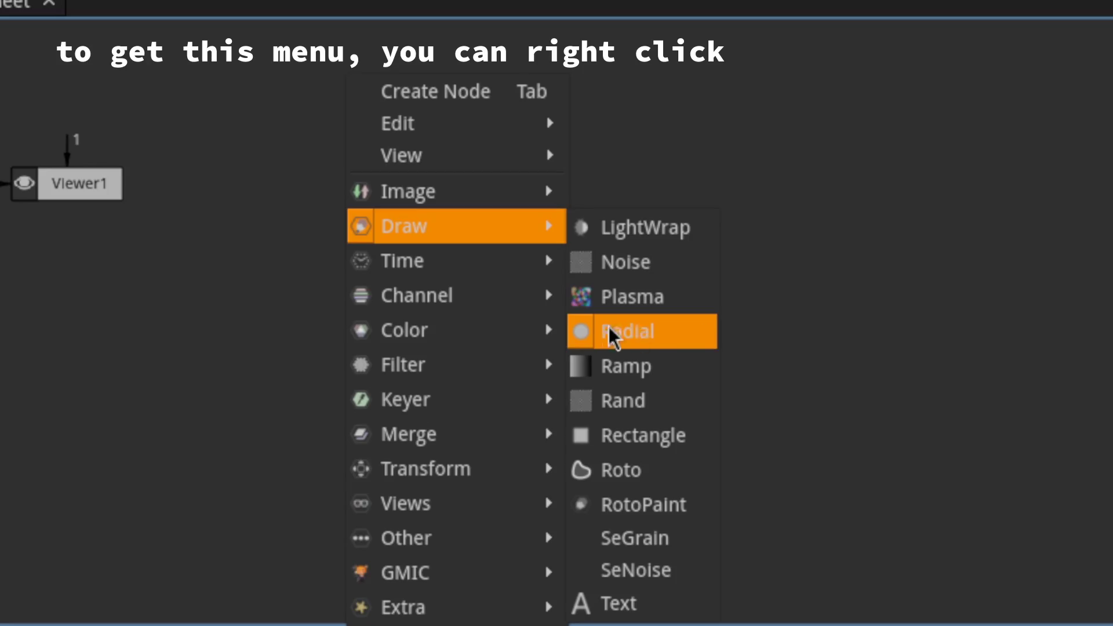
Add a Radial vignette masking Merge3, with Color 0 darkened to 0.249 at the outer edge
click(595, 336)
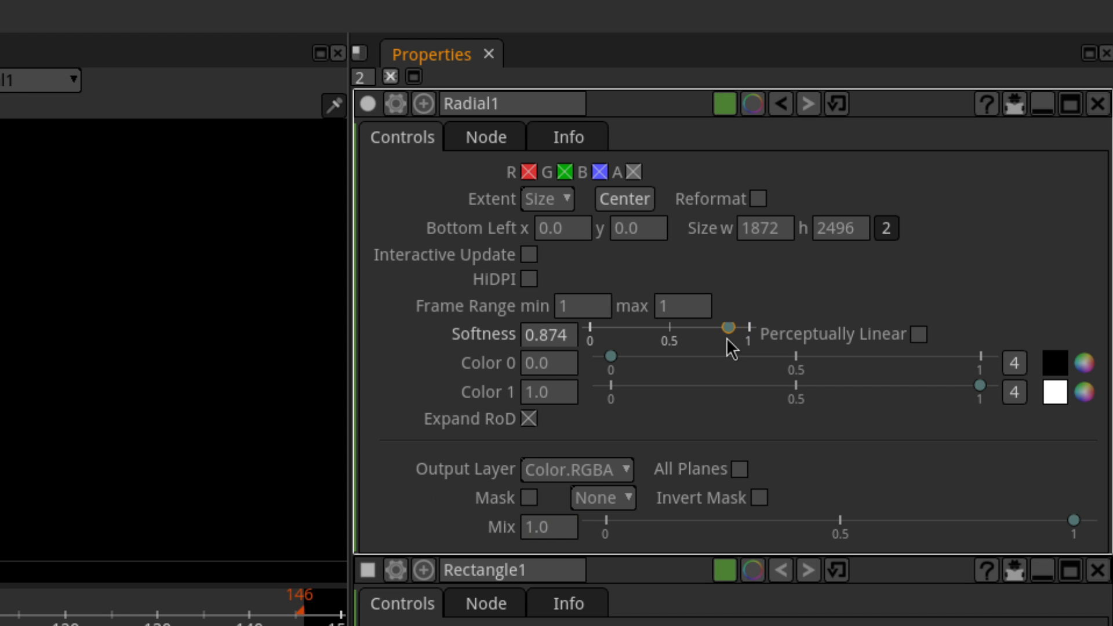
drag(417, 386, 455, 393)
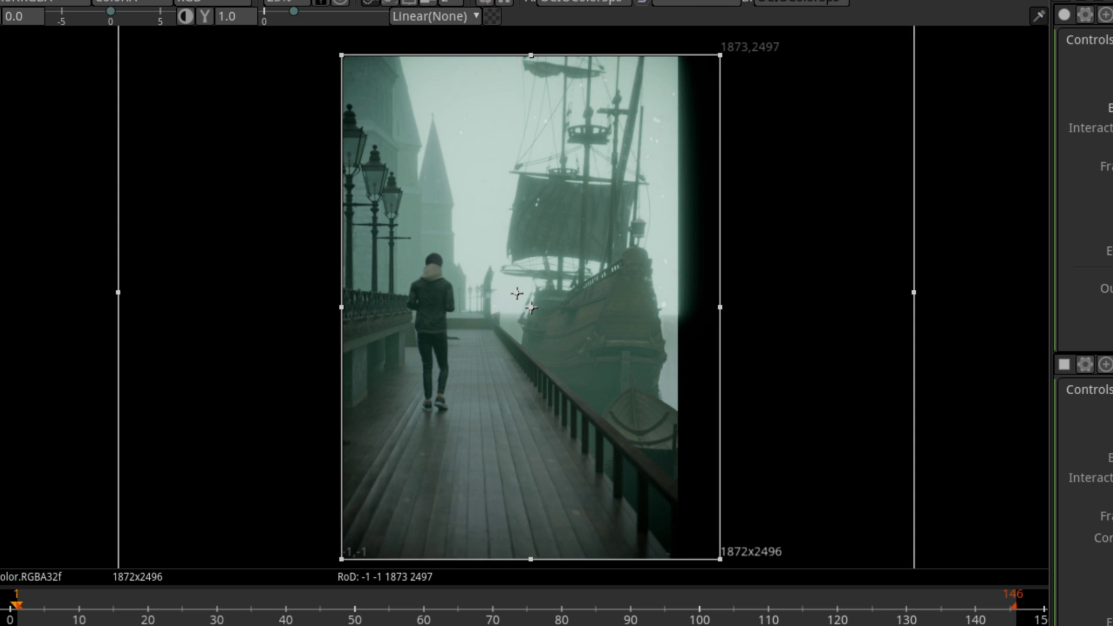
drag(493, 334, 601, 344)
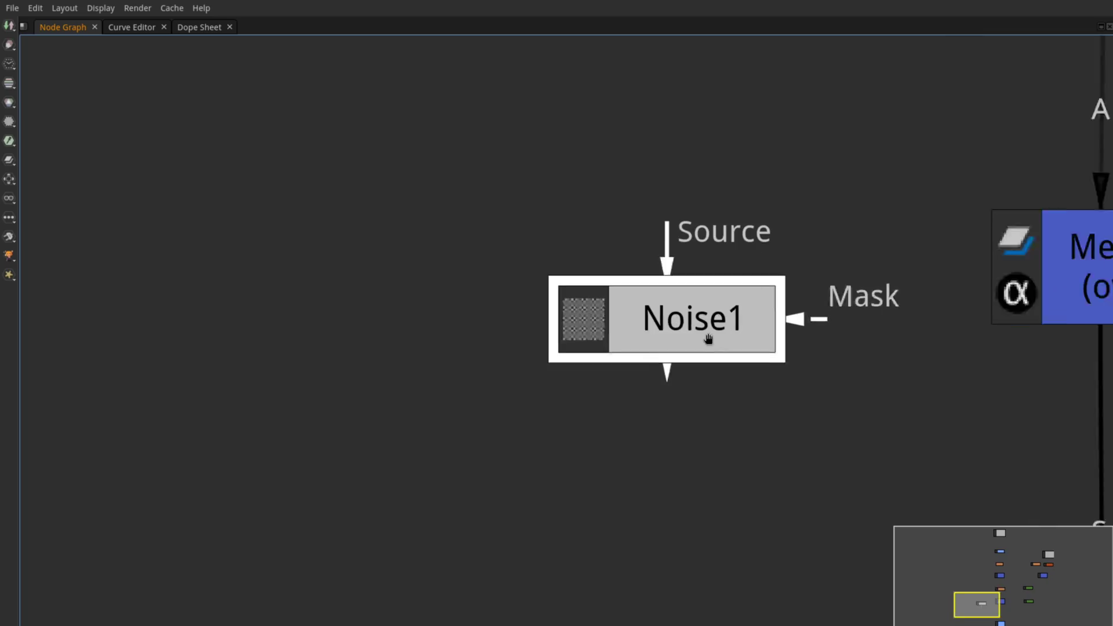
Zoom and pan the Node Graph to bring the Noise1 node into view
scroll(708, 336, up, 2)
drag(658, 350, 580, 347)
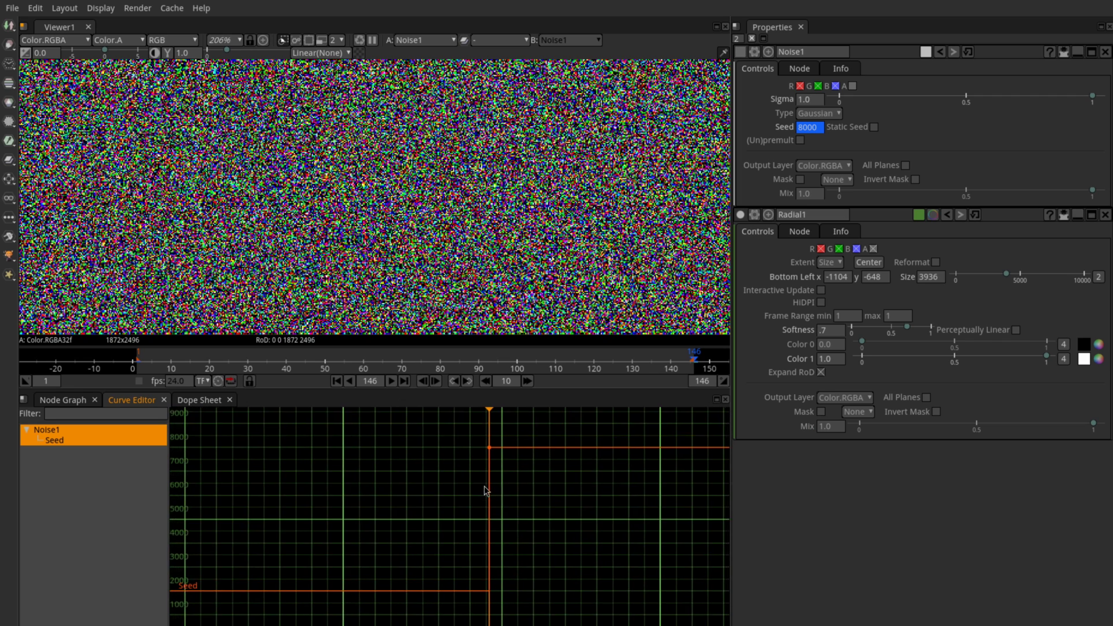
Switch Noise1's Seed keyframes to linear interpolation
right_click(805, 118)
mouse_move(596, 251)
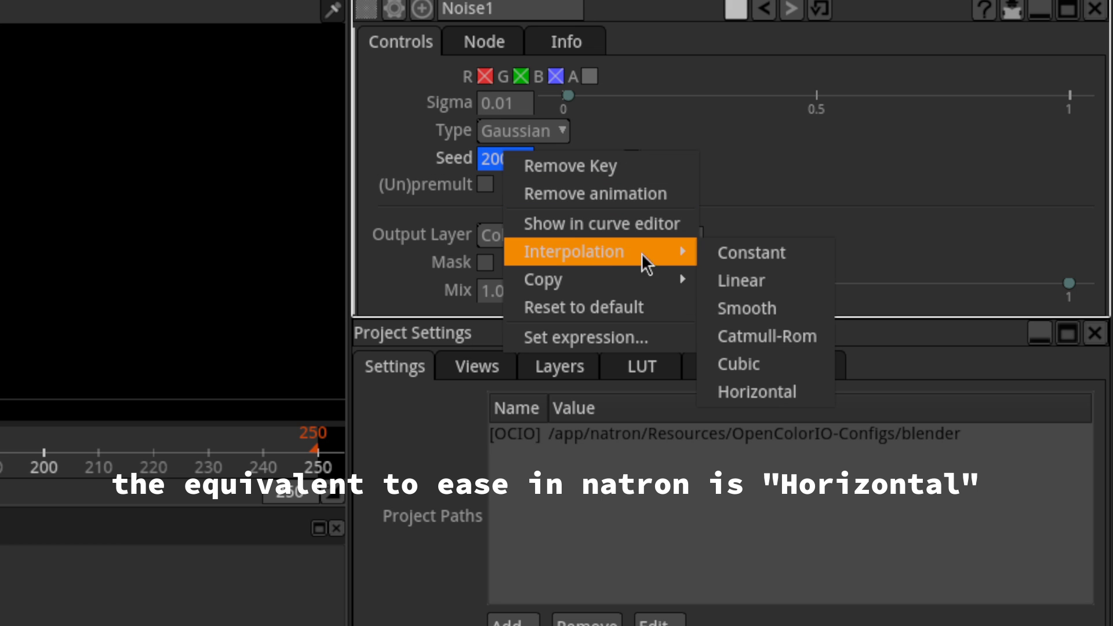
click(789, 280)
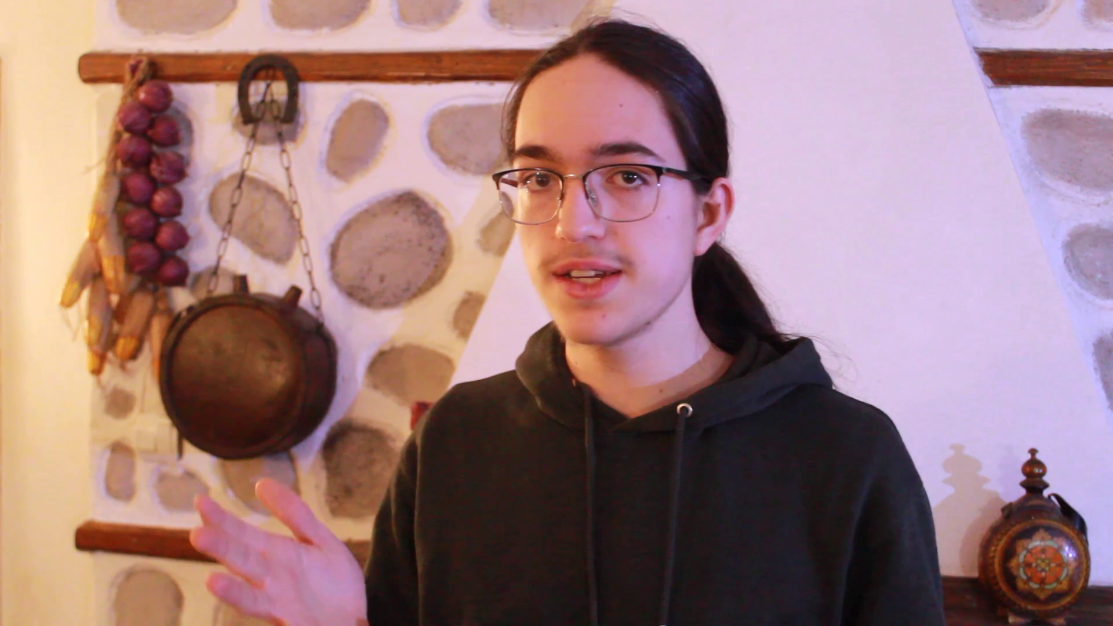
Place Write1 below the graph and feed OCIOColorSpace1's output into its Source input
drag(846, 286, 750, 455)
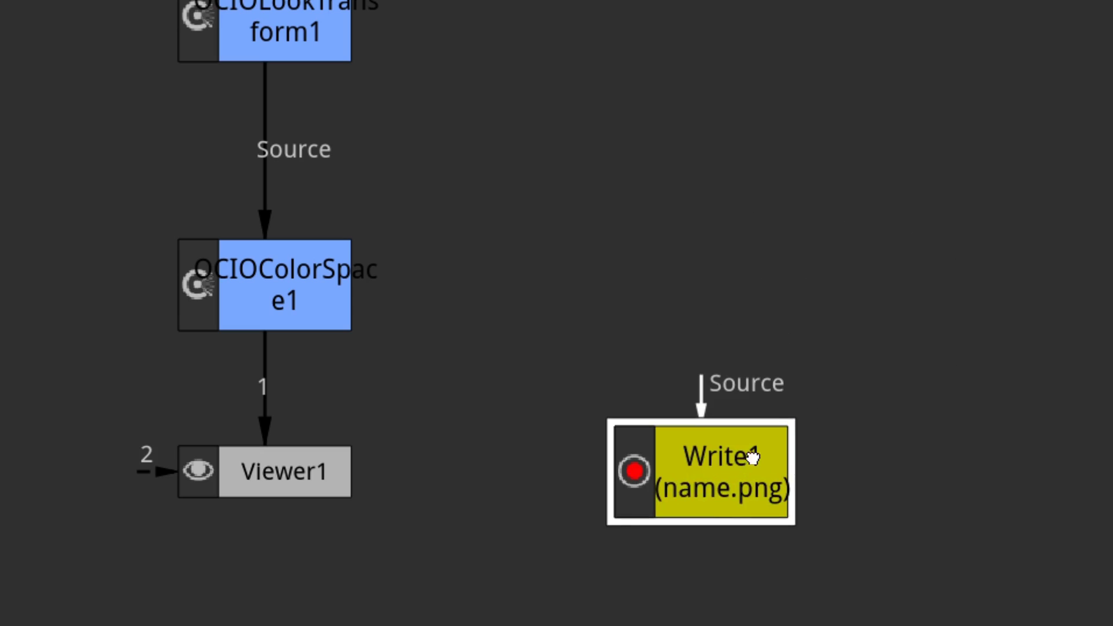
drag(338, 423, 489, 363)
drag(775, 382, 761, 417)
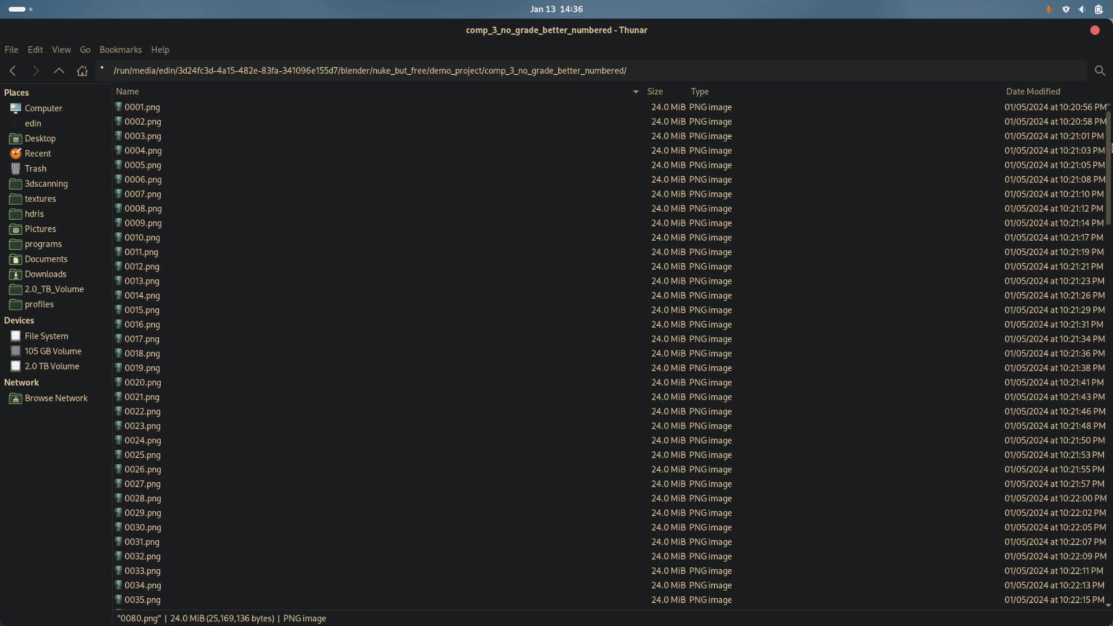
scroll(1109, 225, down, 8)
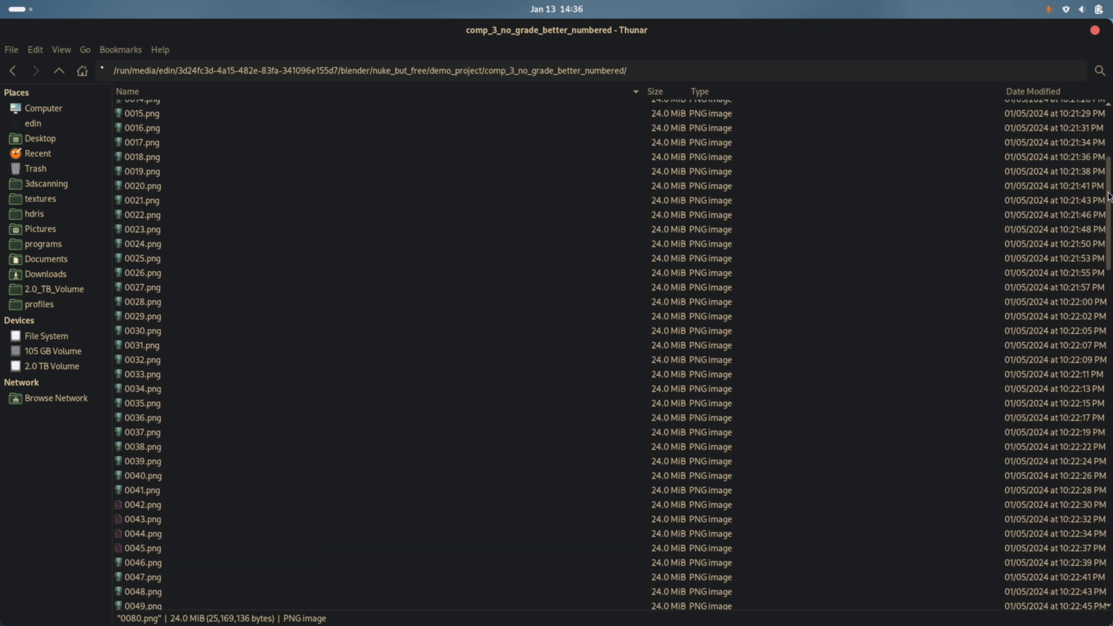
scroll(1109, 225, down, 1)
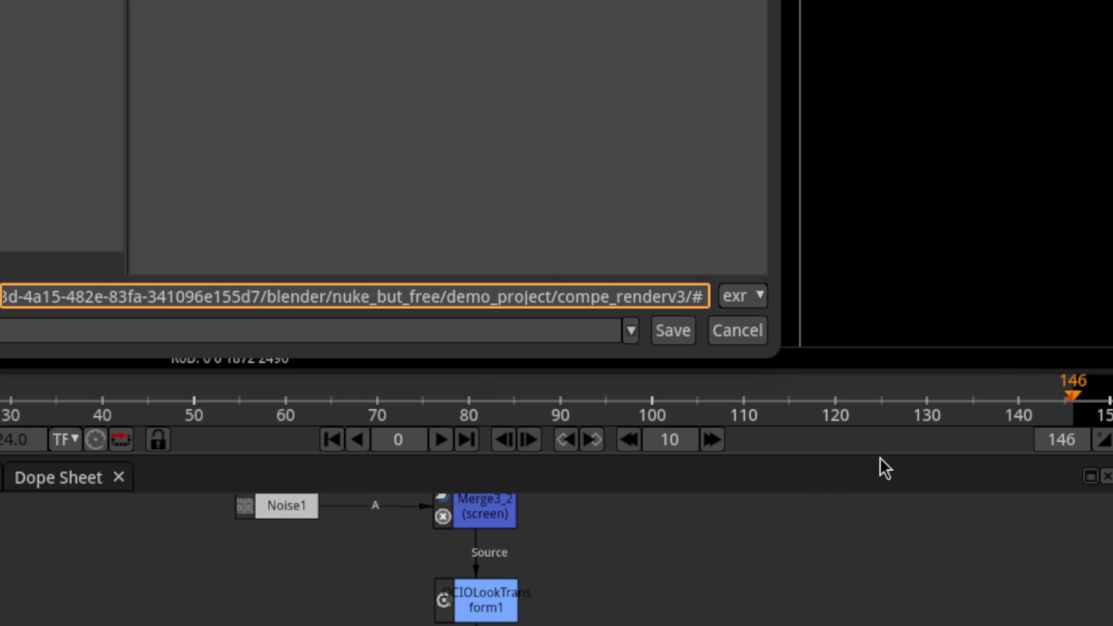
Set Write1's colorspace to Linear and render only the selected Write1 node
text(g)
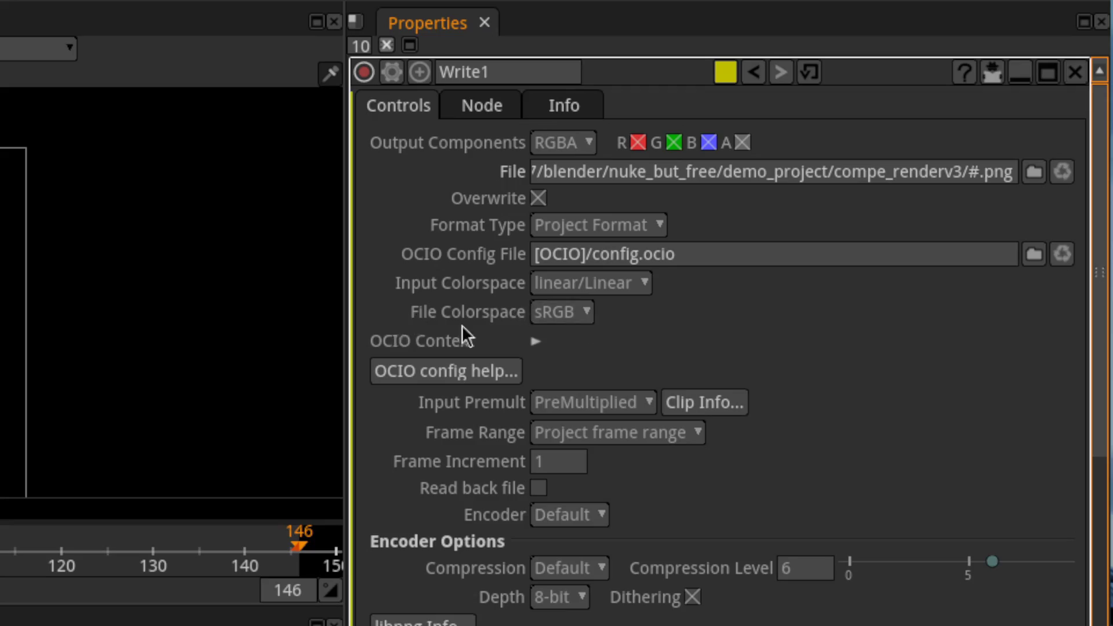
click(557, 312)
mouse_move(580, 341)
click(638, 342)
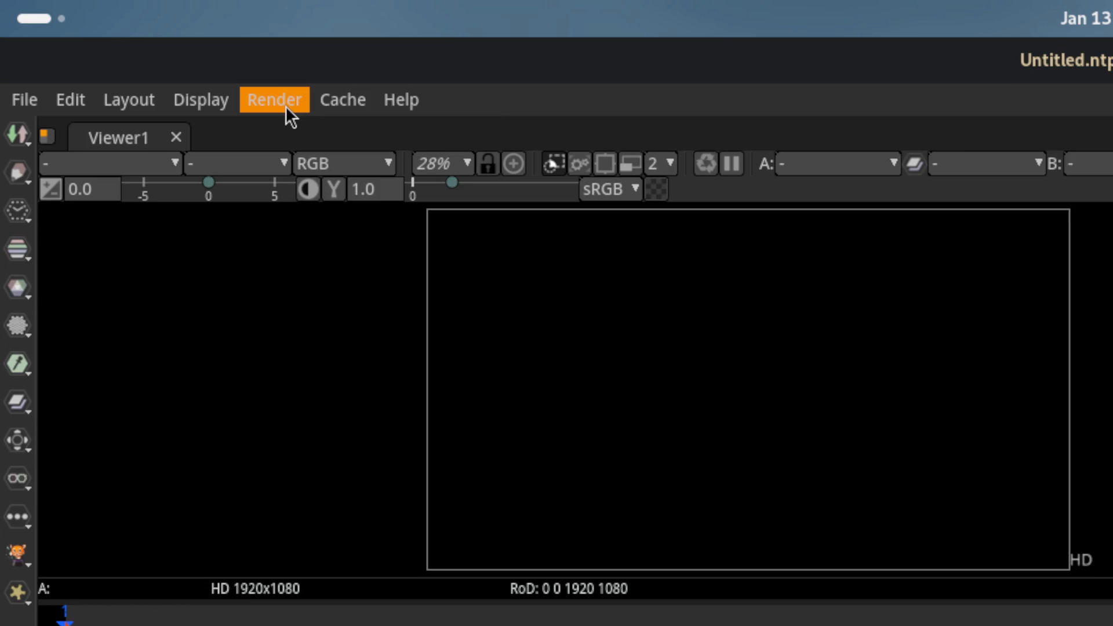
click(285, 106)
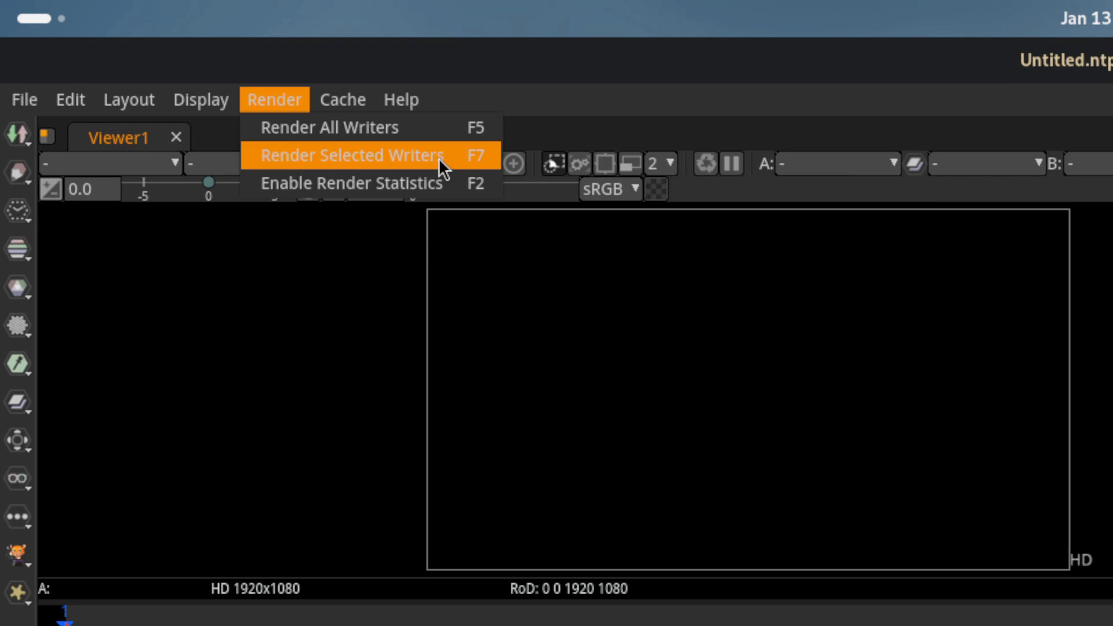
click(456, 155)
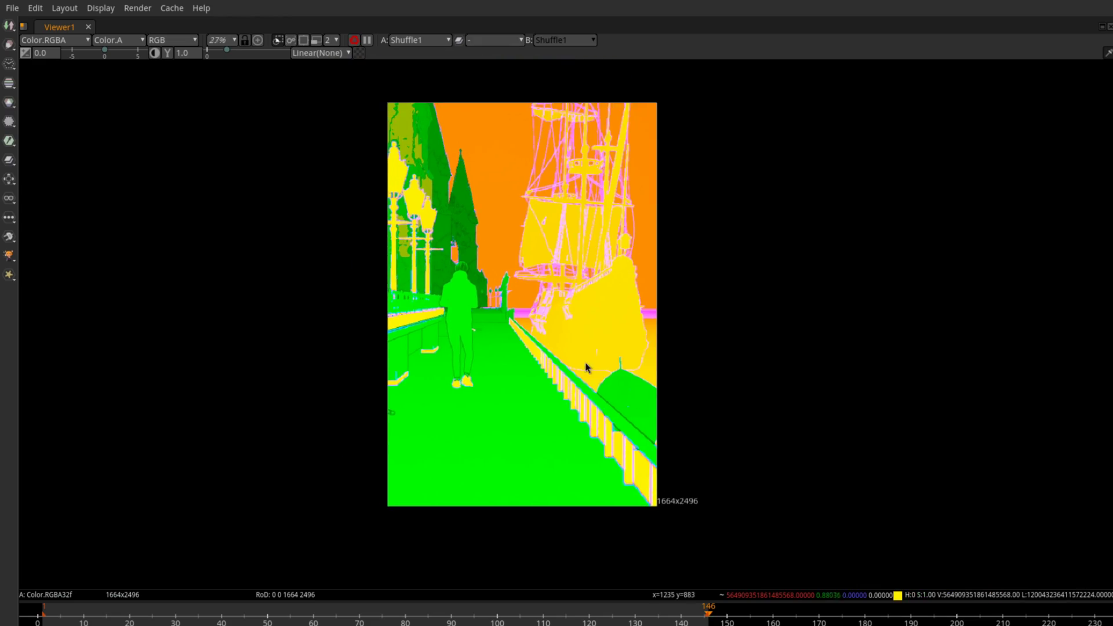
Inspect the zoomed render in the Viewer, then go to the /natron-plugins GitHub repository
scroll(586, 367, up, 2)
drag(586, 363, 616, 382)
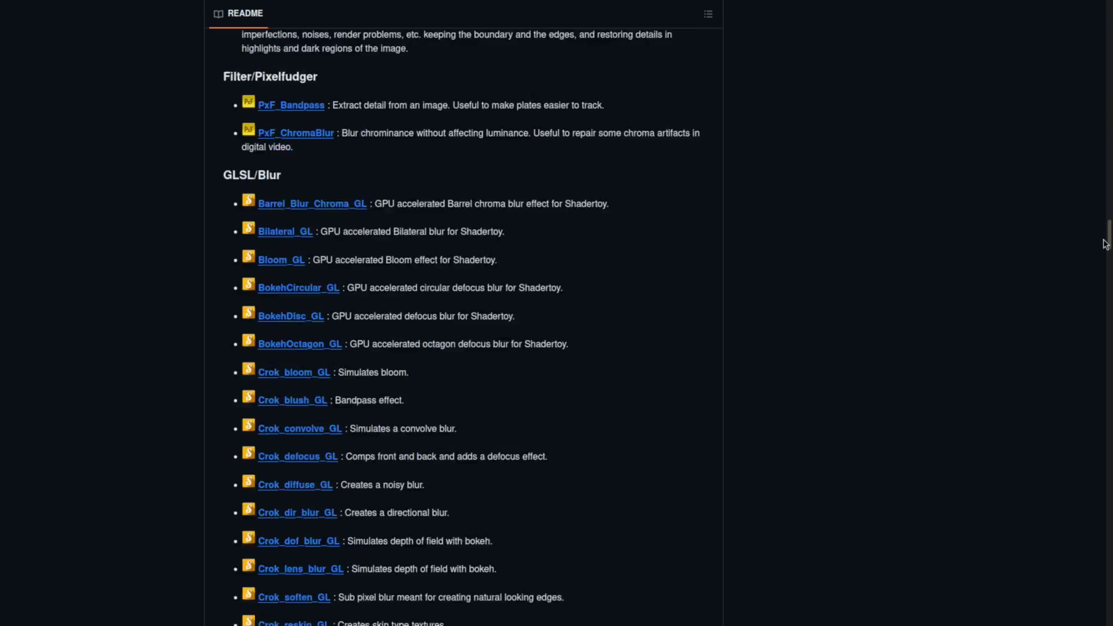
scroll(1106, 243, down, 10)
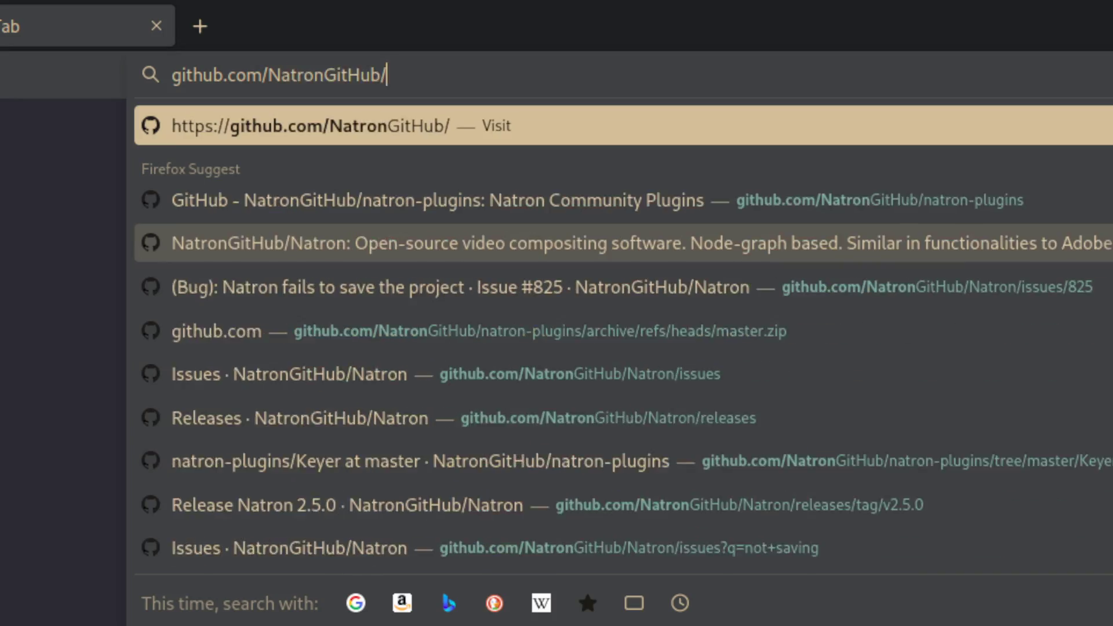
text(/natron-plugins)
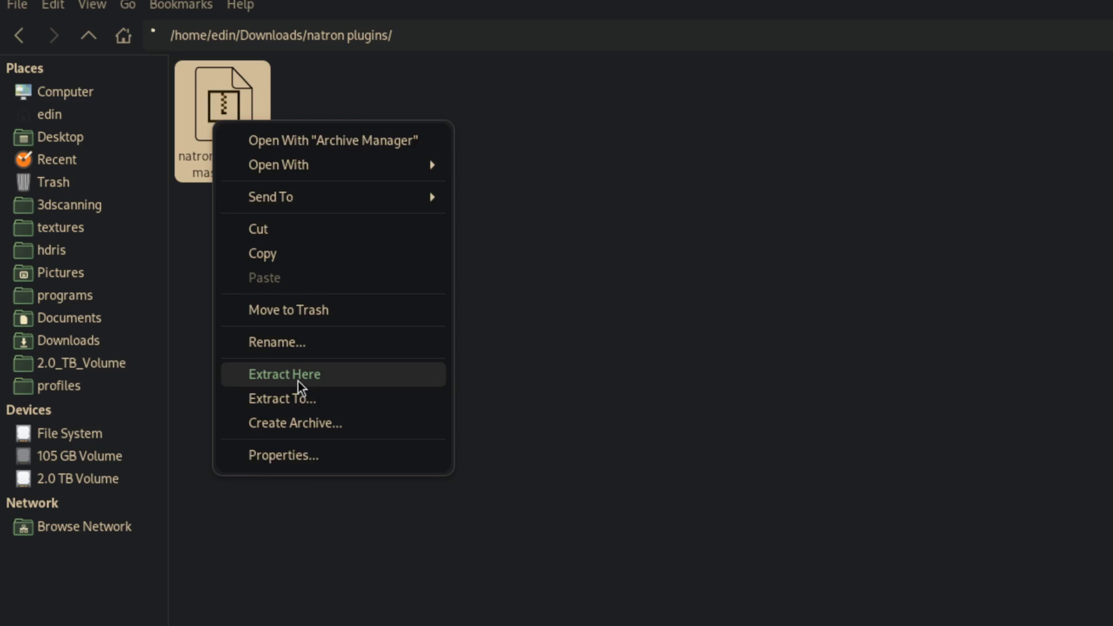
Extract the plugins archive, paste its files into the PyPlugs folder, and return to Natron
click(296, 374)
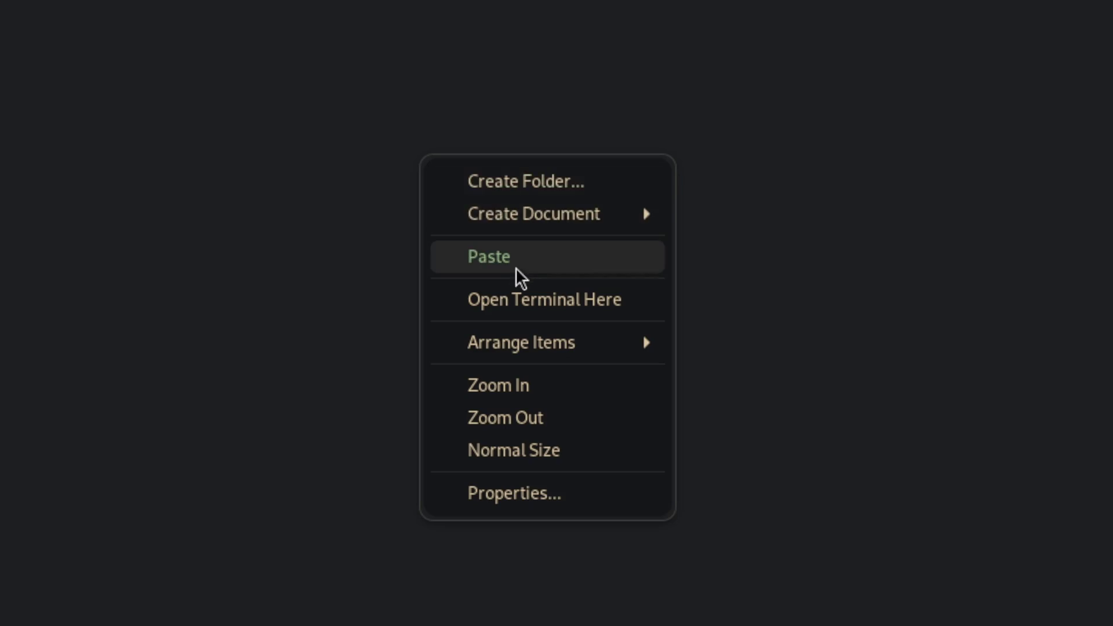
click(524, 256)
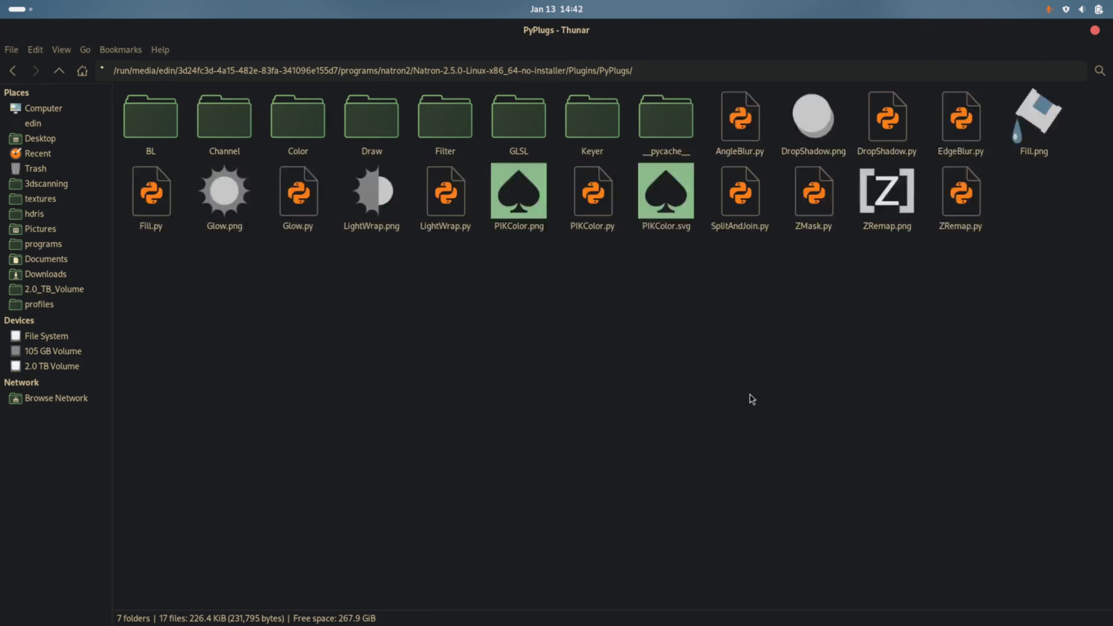
key(ctrl+v)
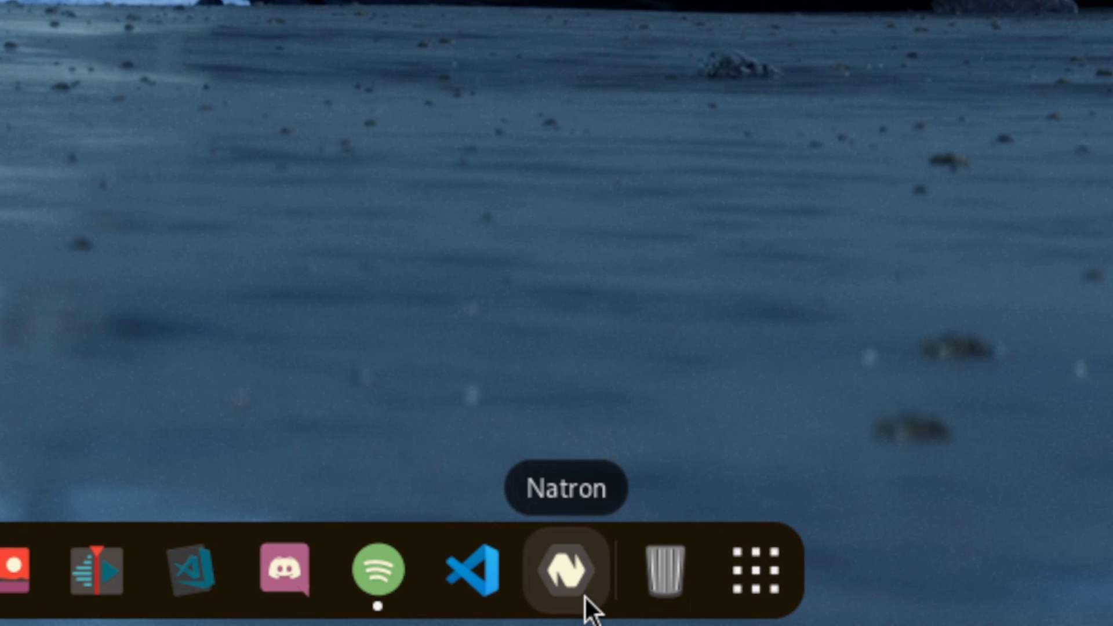
click(585, 596)
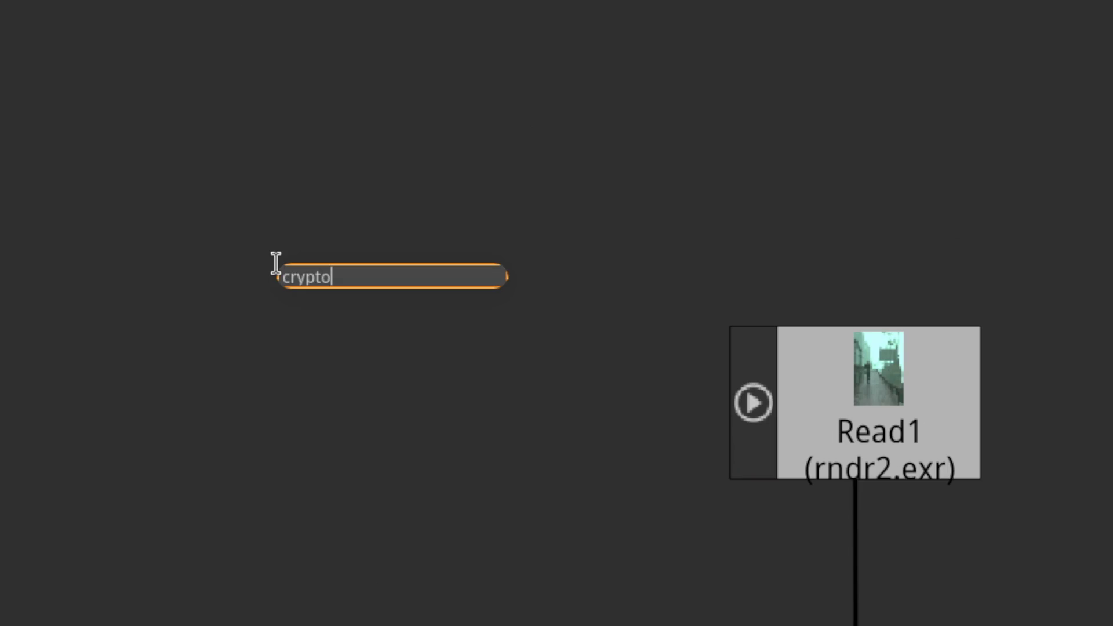
Add a Cryptomatte_Keyer node and a Shuffle node whose A input comes from Read1
key(Return)
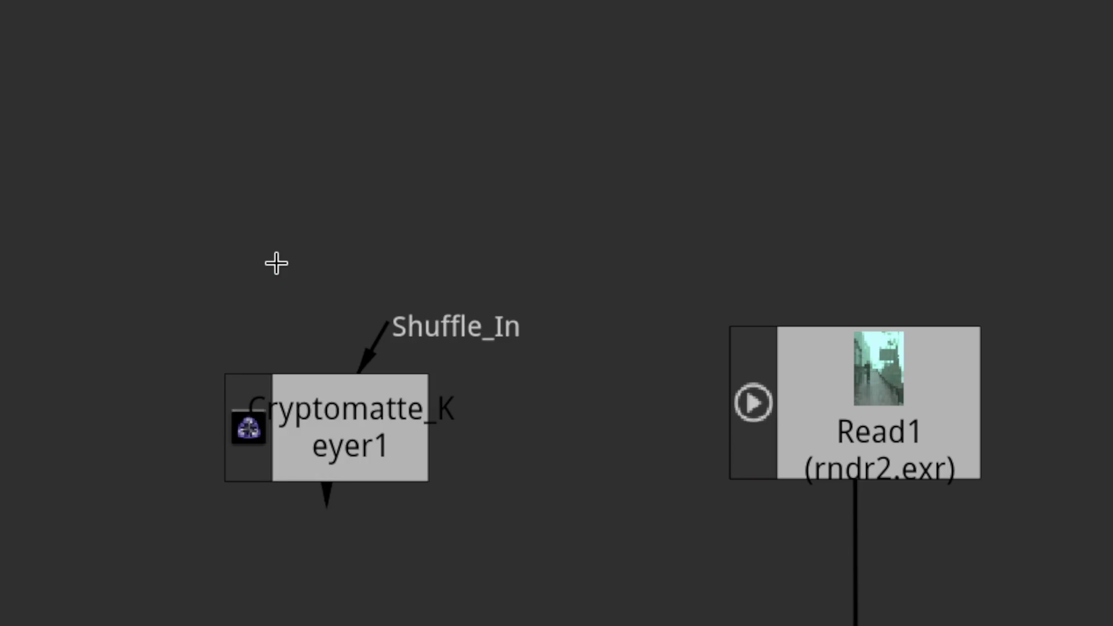
key(Tab)
text(shuffl)
drag(324, 174, 683, 207)
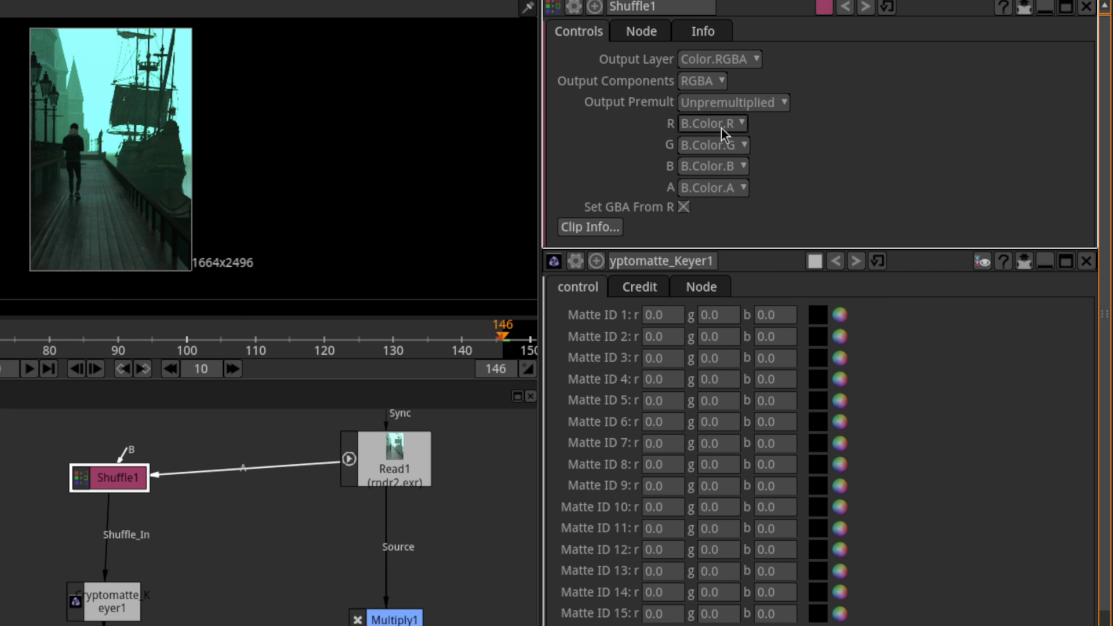
Route Shuffle1's RGBA to the CryptoObject00 channels and pick Matte ID 1 from the viewer
click(671, 265)
click(836, 509)
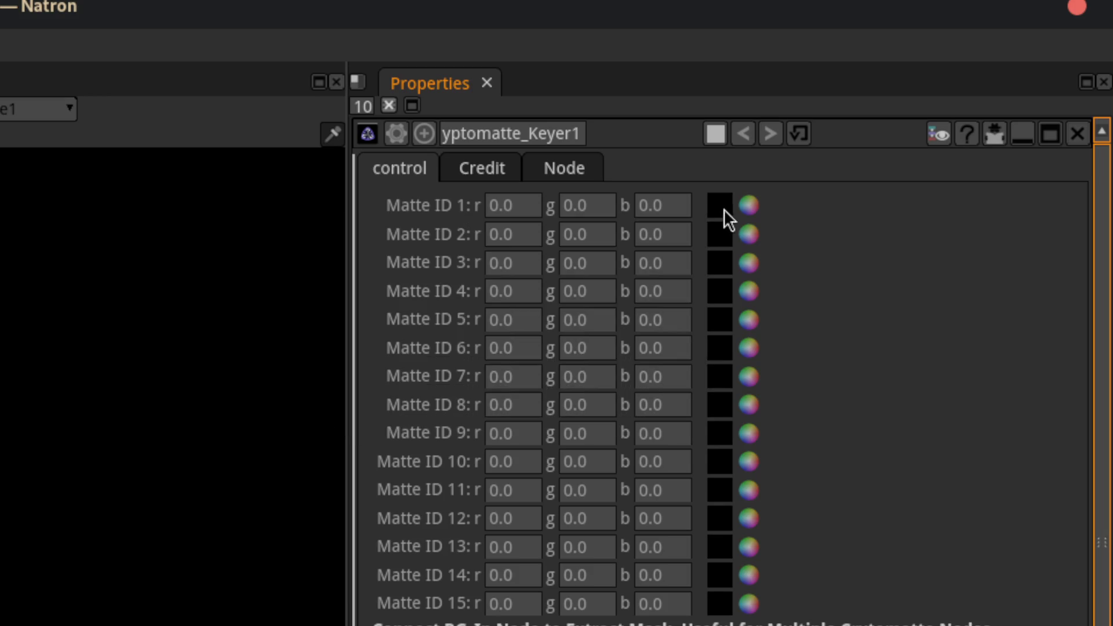
click(723, 209)
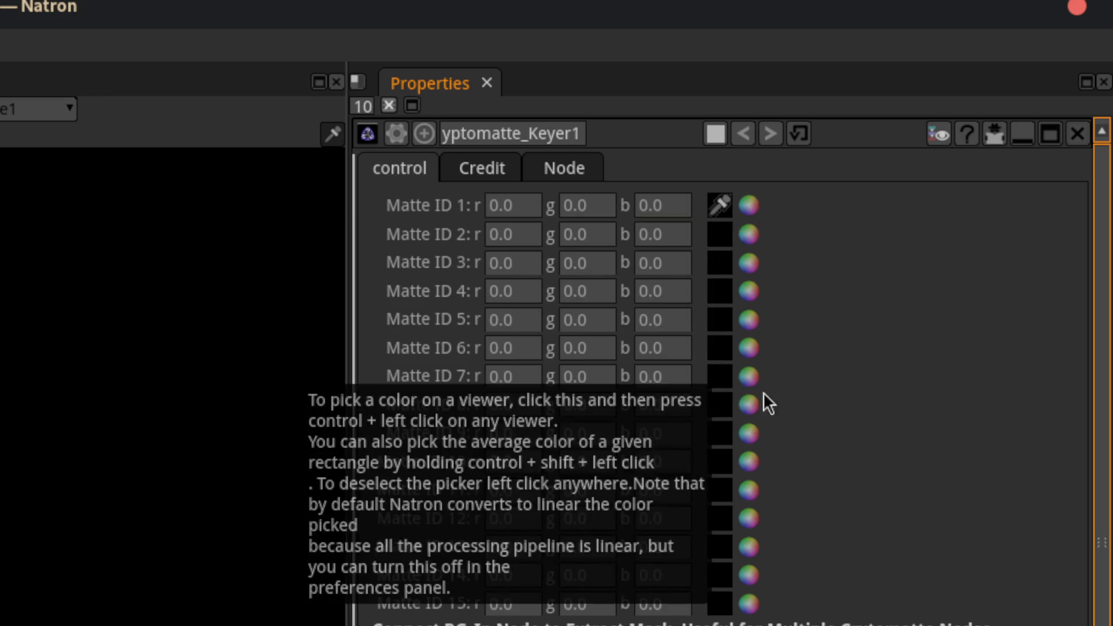